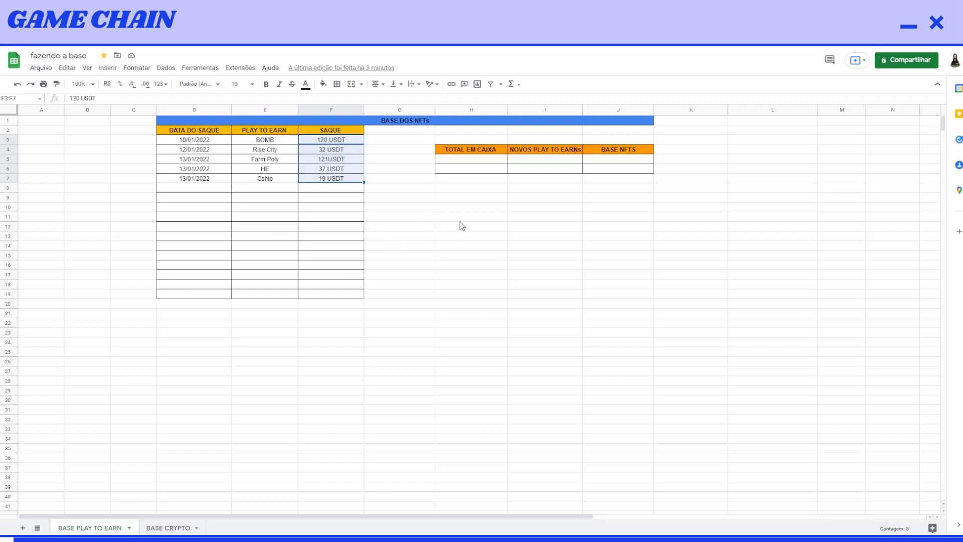
Review each game's USDT withdrawal amount in the play-to-earn withdrawals table
click(462, 226)
drag(251, 141, 339, 153)
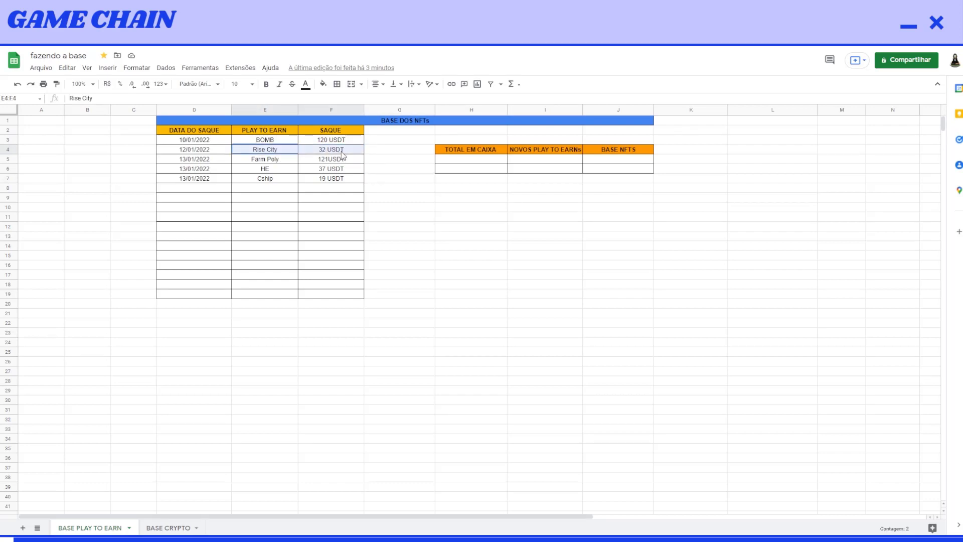
drag(265, 159, 340, 160)
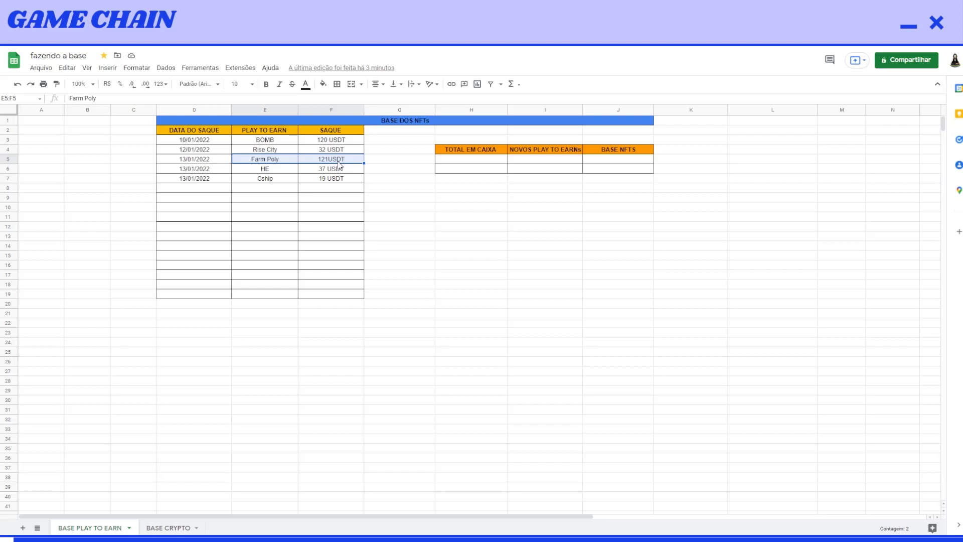
drag(271, 169, 327, 181)
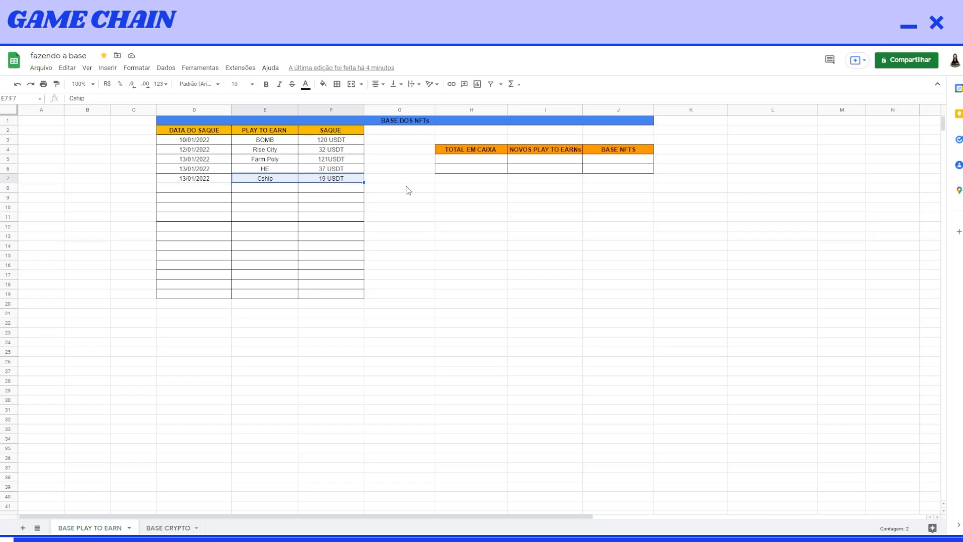
List the withdrawal amounts 120, 32, 121, 37 and 19 in cells H8 to H12
click(469, 191)
text(120)
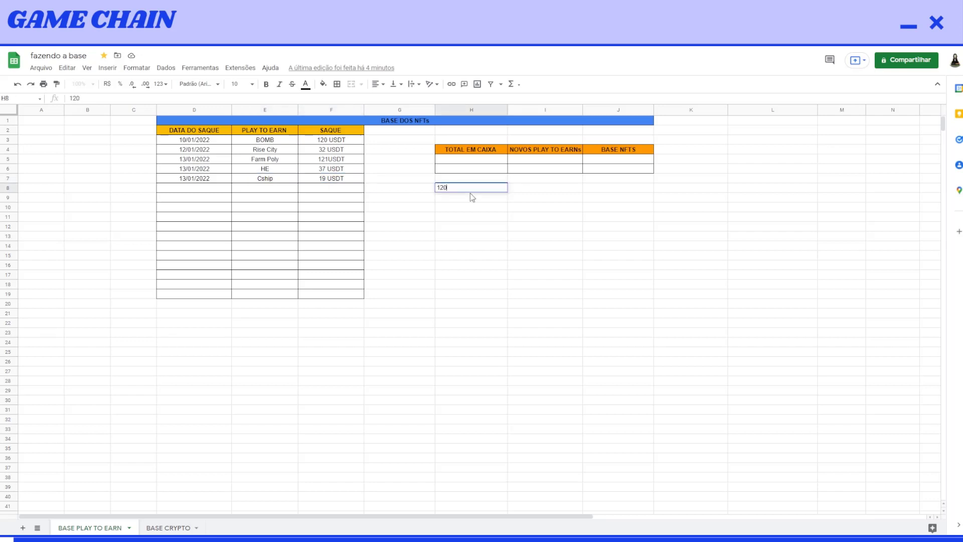
key(Return)
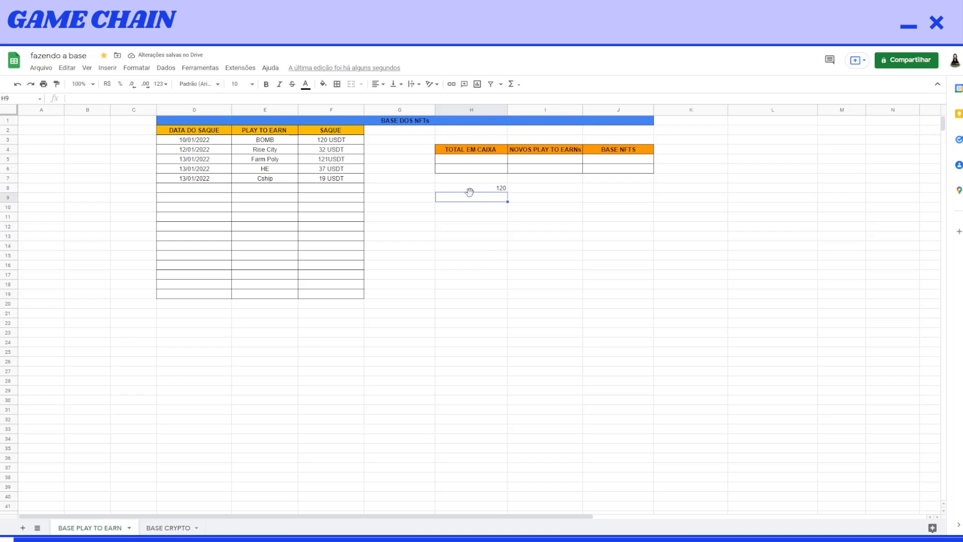
text(32)
key(Return)
text(121)
key(Return)
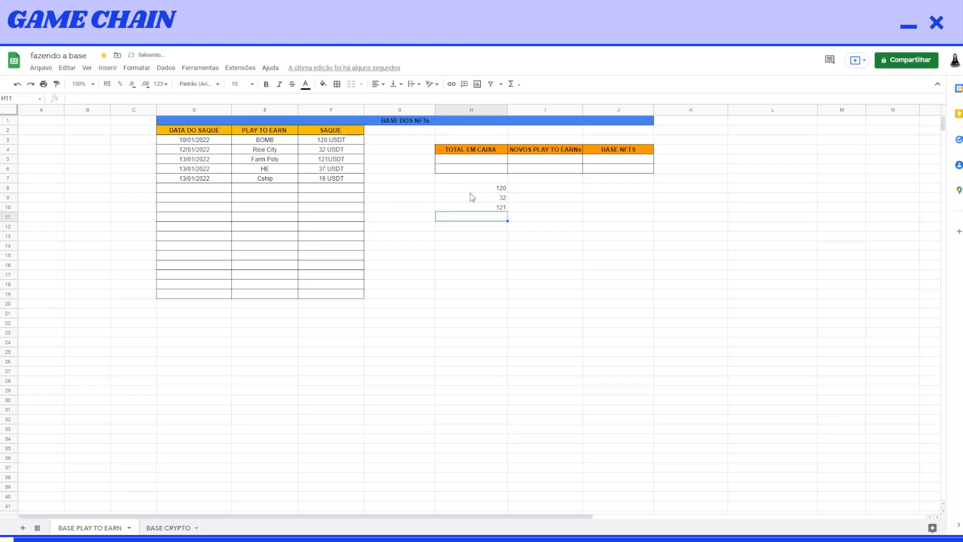
text(37)
key(Return)
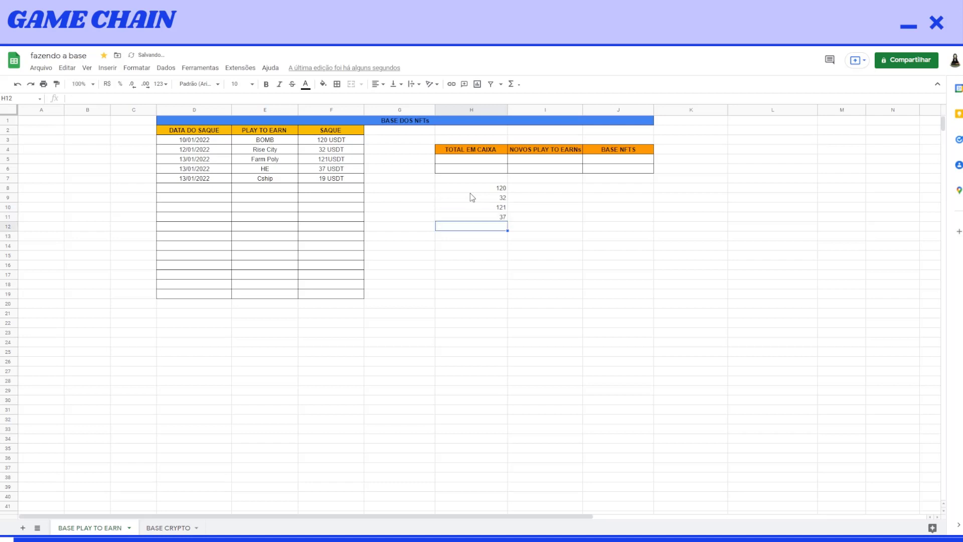
text(19)
key(Return)
Check the account's USD balance in the MetaMask wallet
click(564, 189)
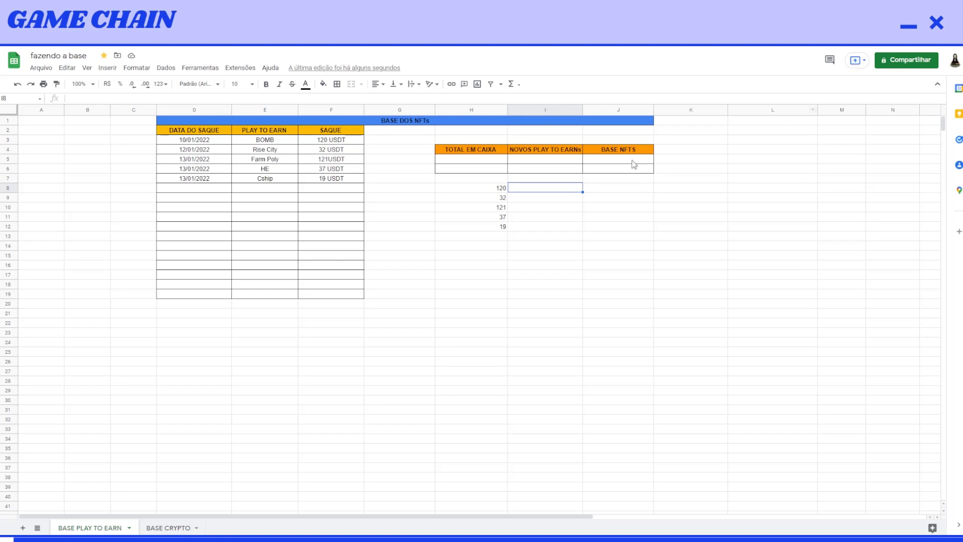
click(864, 50)
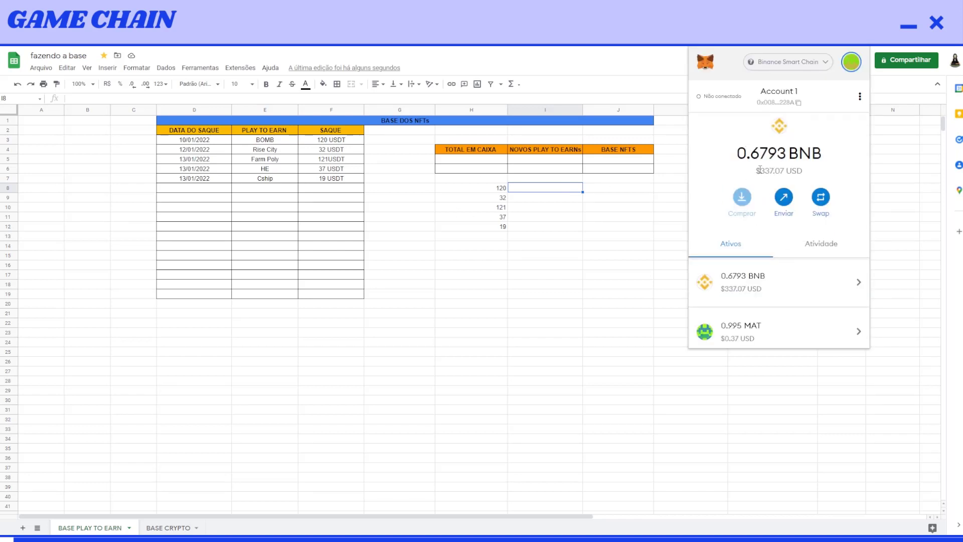
drag(760, 171, 772, 171)
Enter 137 under NOVOS PLAY TO EARNs and 200 under BASE NFTS in row 5
click(551, 167)
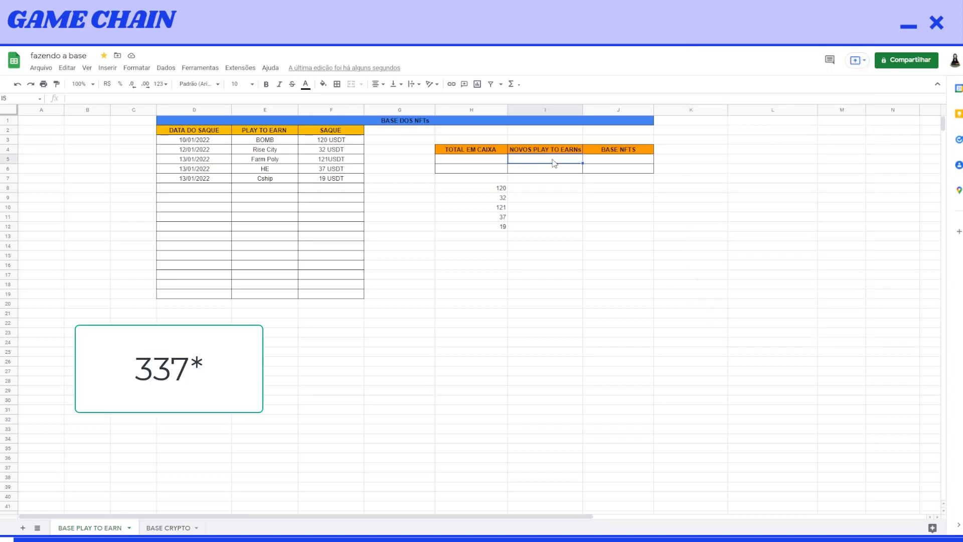
click(553, 159)
text(10)
text(37)
click(605, 161)
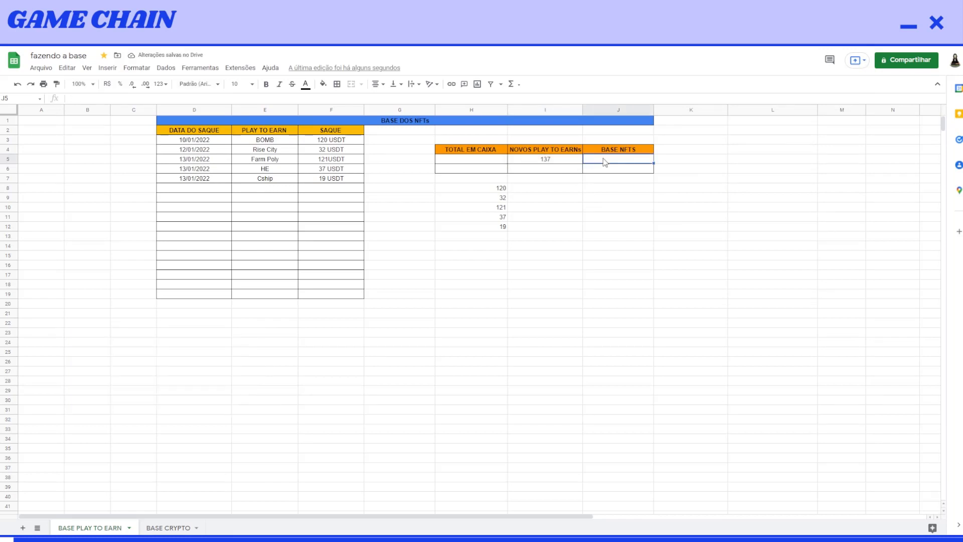
text(200)
On the BASE CRYPTO sheet, set the CAIXA DO DIA/ BASE NFT value to 200
click(162, 524)
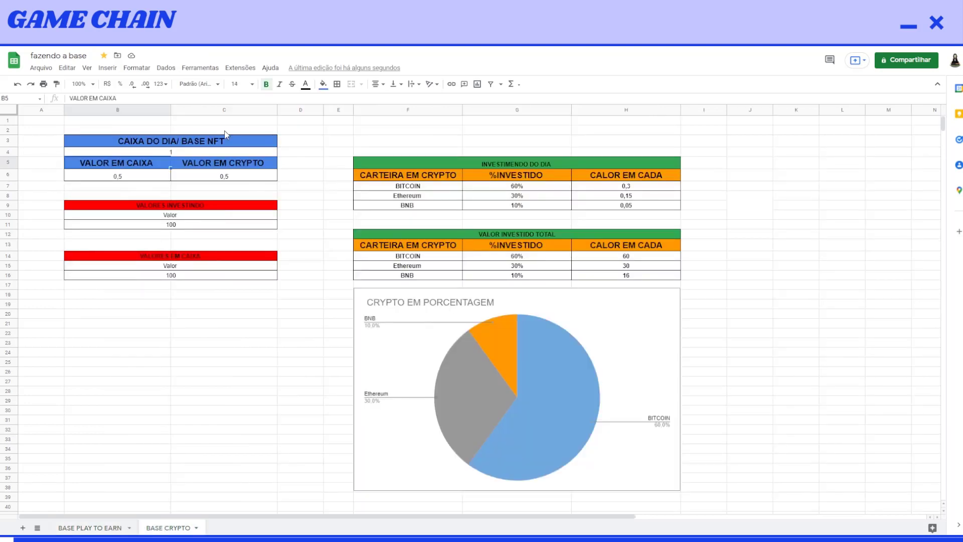
double_click(184, 153)
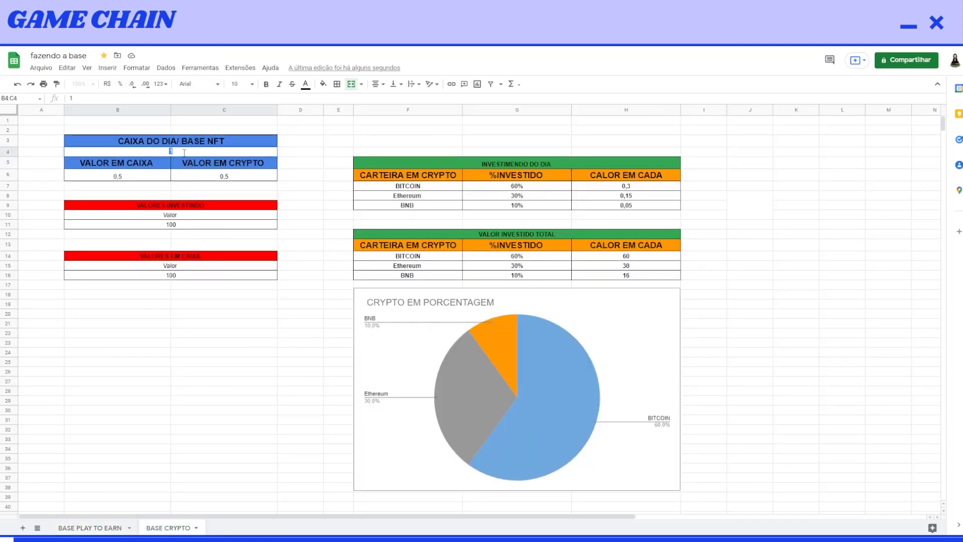
text(200)
key(Return)
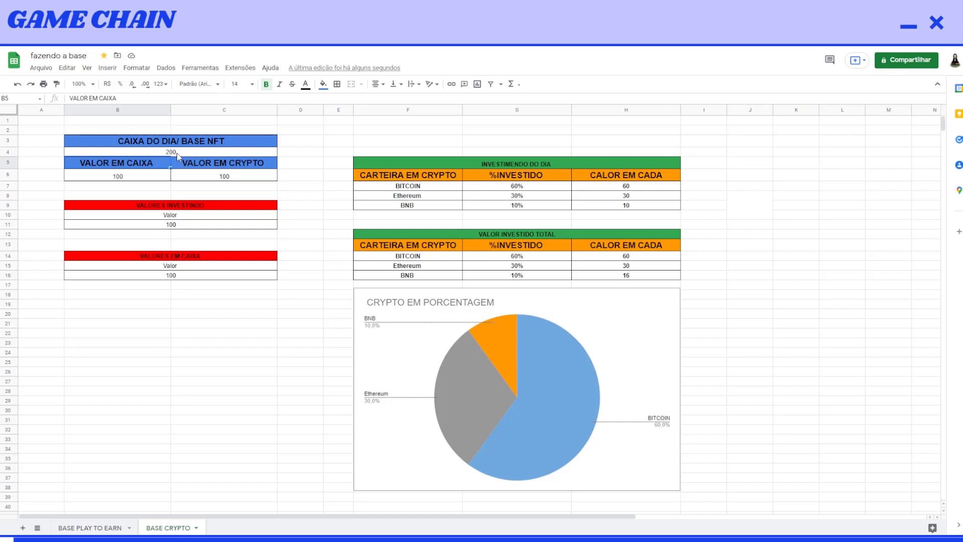
Set both the VALORES EM CAIXA and VALORES INVESTINDO amounts to 200
click(172, 273)
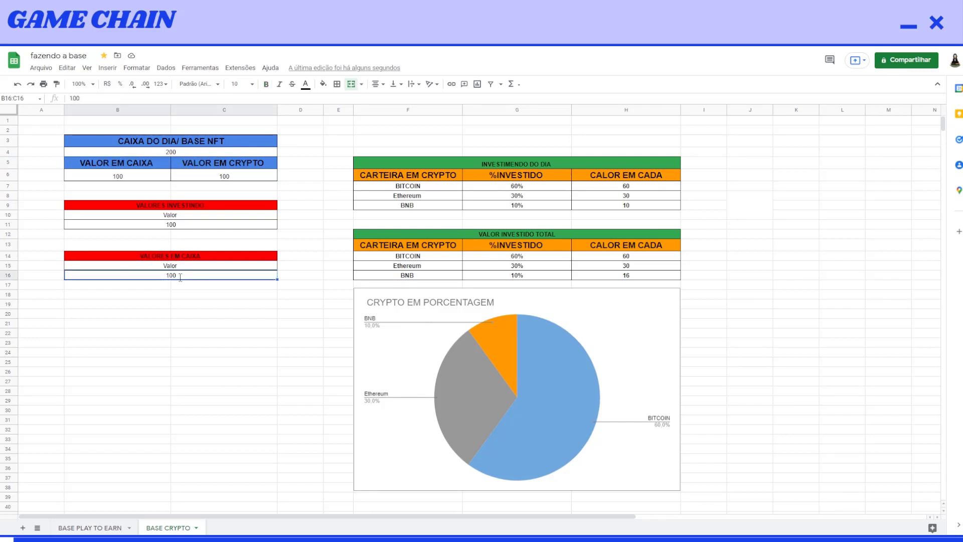
double_click(180, 277)
text(200)
key(Return)
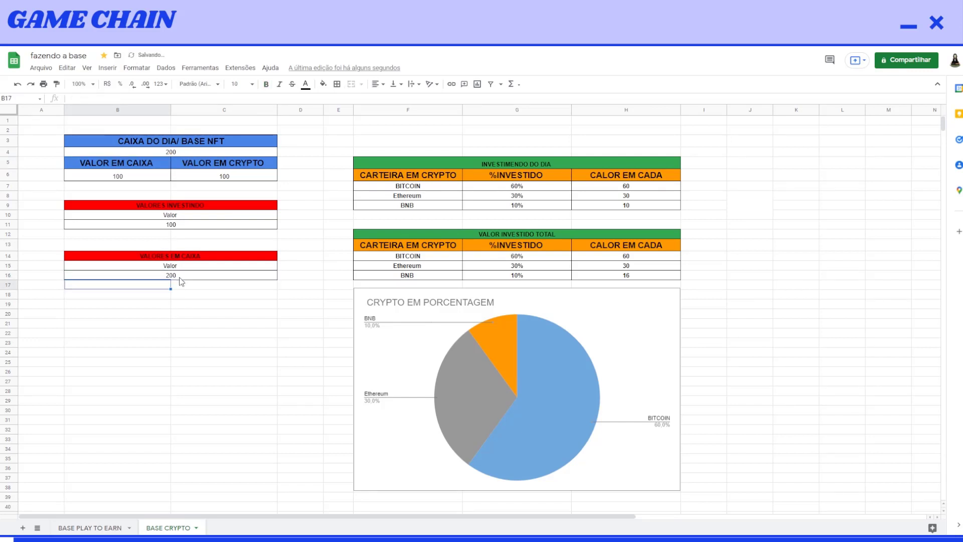
double_click(189, 224)
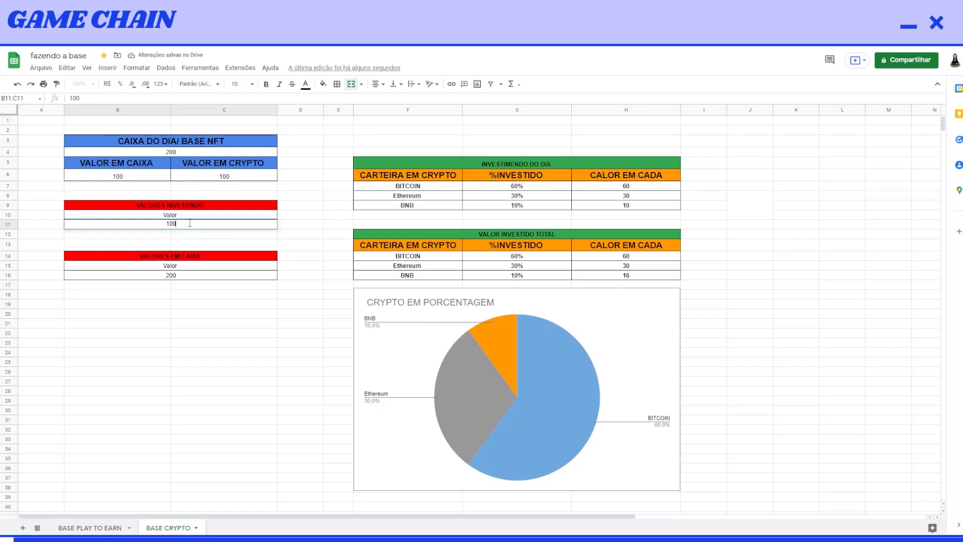
key(BackSpace)
key(BackSpace)
key(BackSpace)
text(200)
key(Return)
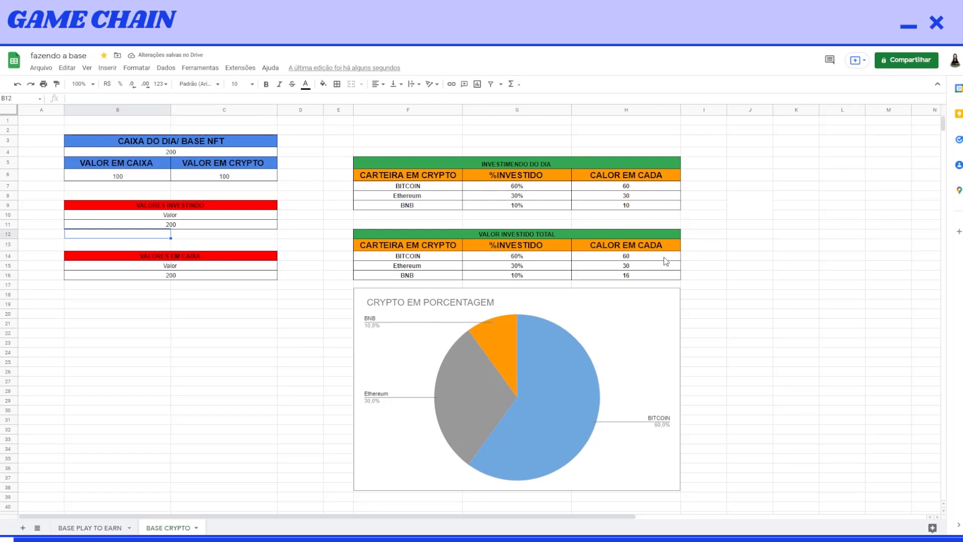
In the VALOR INVESTIDO TOTAL table, set the amounts to 120 for BITCOIN, 60 for Ethereum and 32 for BNB
click(663, 256)
double_click(663, 256)
text(120)
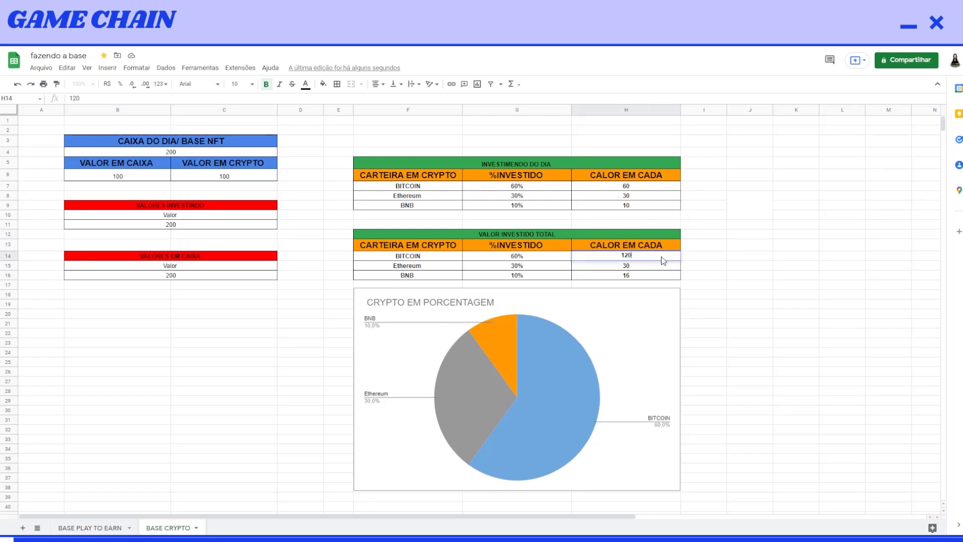
key(Return)
text(60)
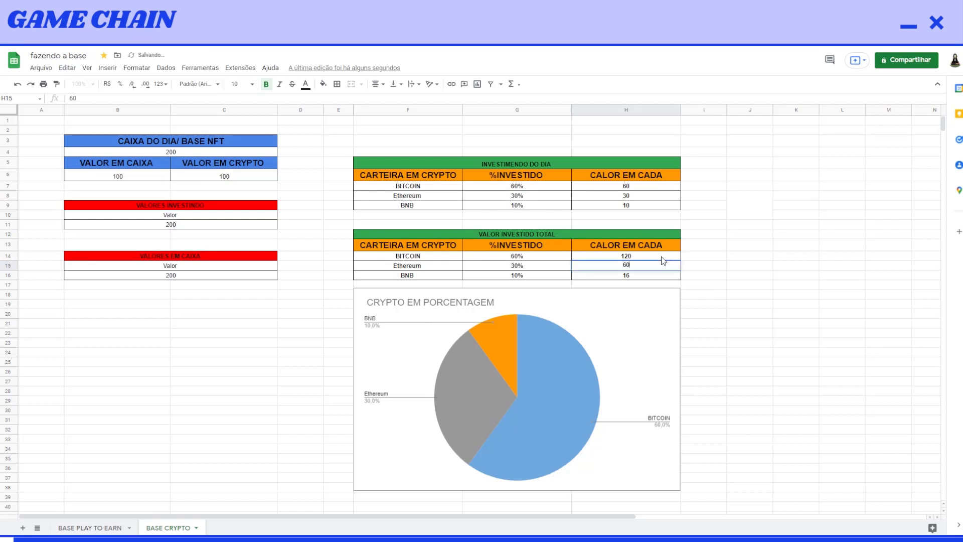
key(Return)
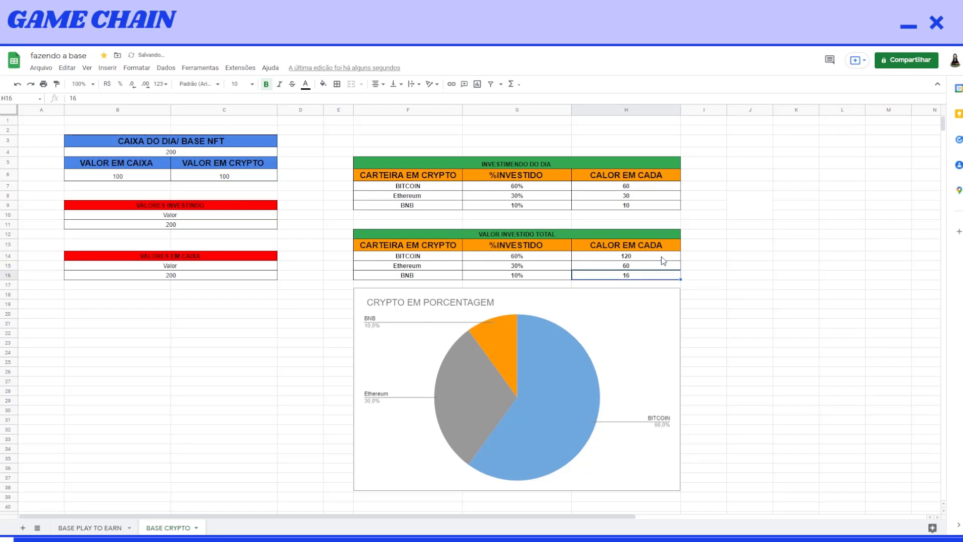
text(32)
key(Return)
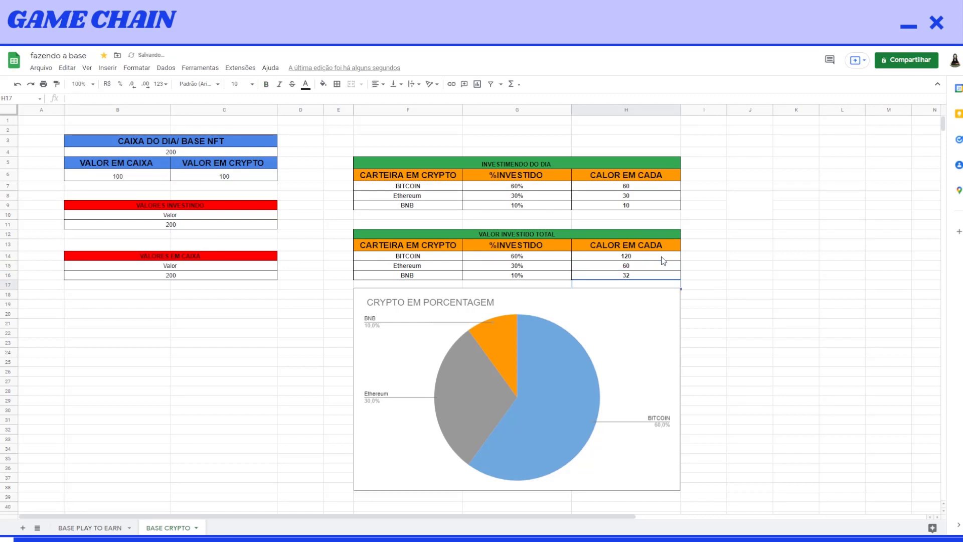
drag(663, 260, 674, 276)
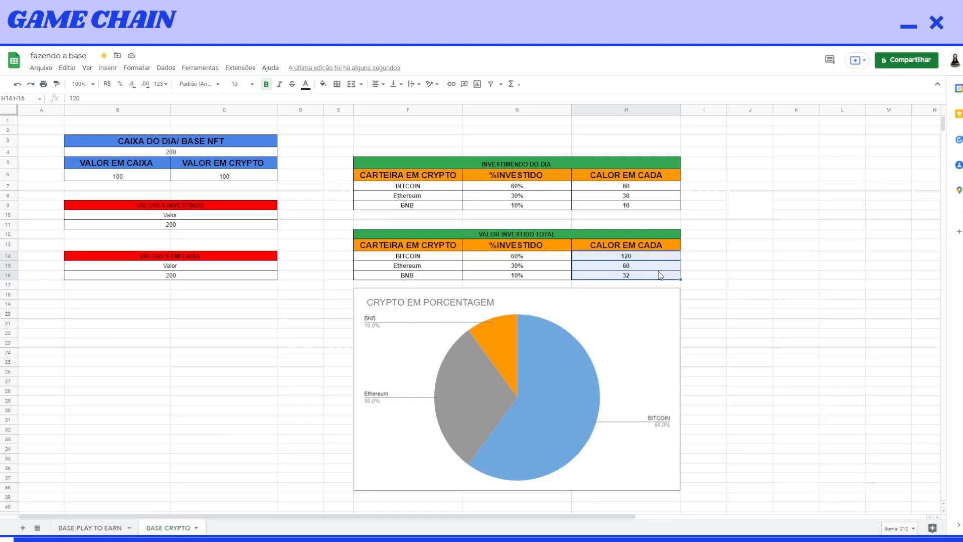
Open PancakeSwap's token exchange in a new browser tab and choose USDT as the token to receive for BNB
key(ctrl+t)
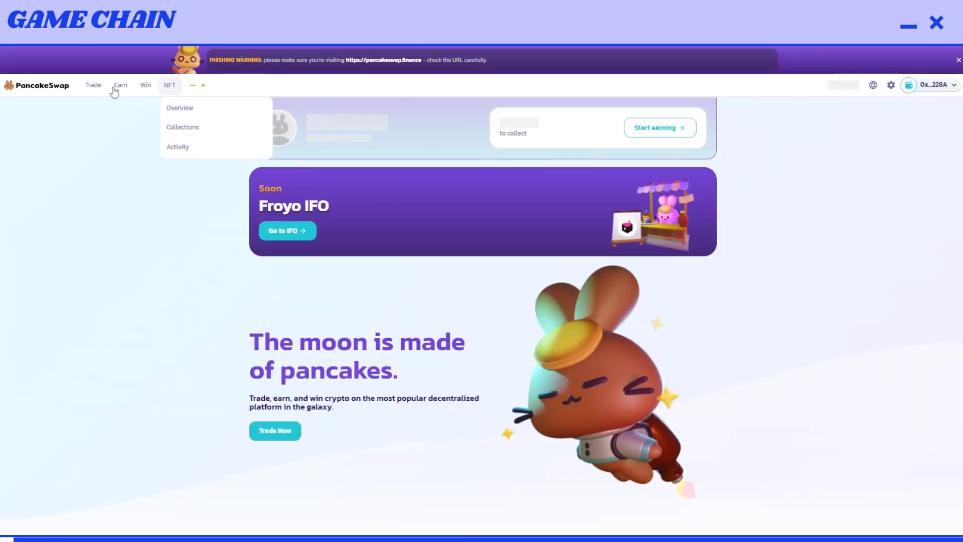
mouse_move(95, 92)
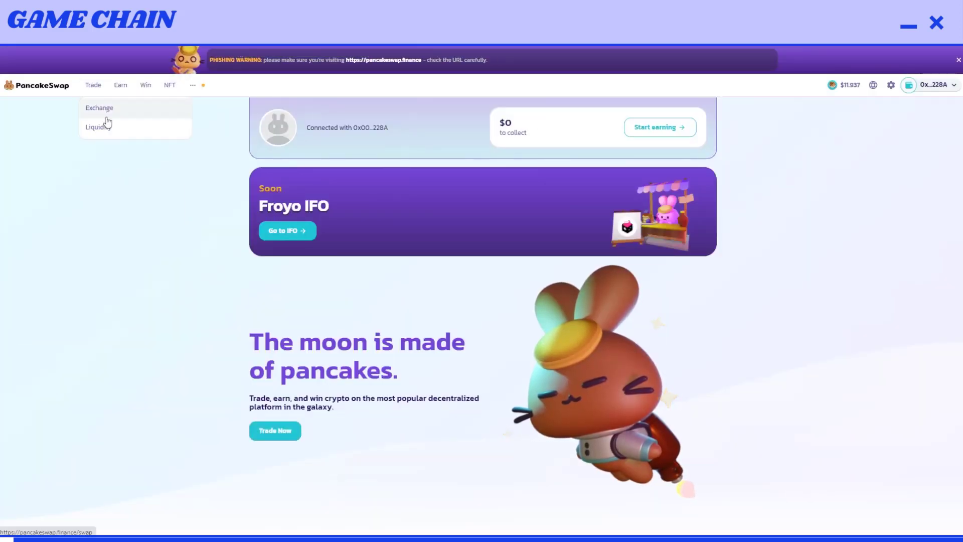
click(107, 108)
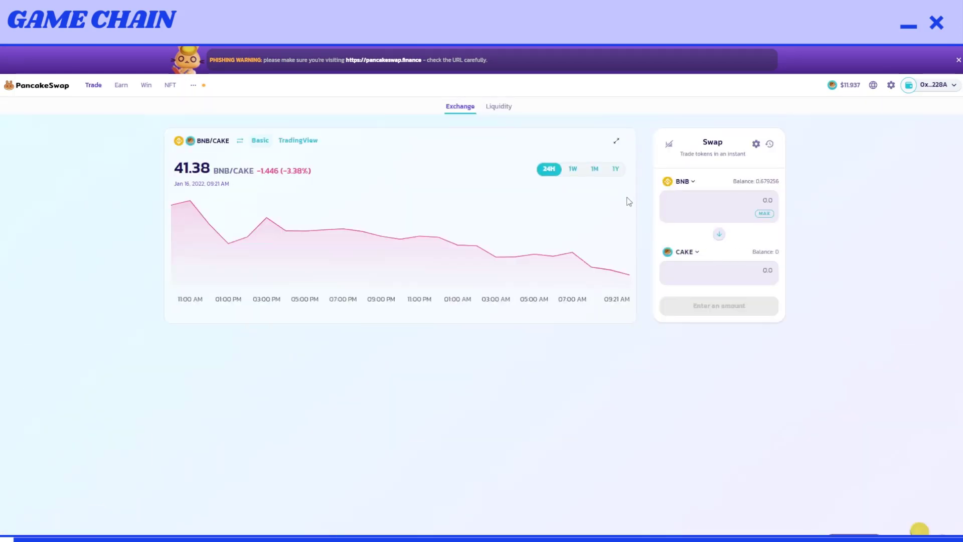
click(688, 252)
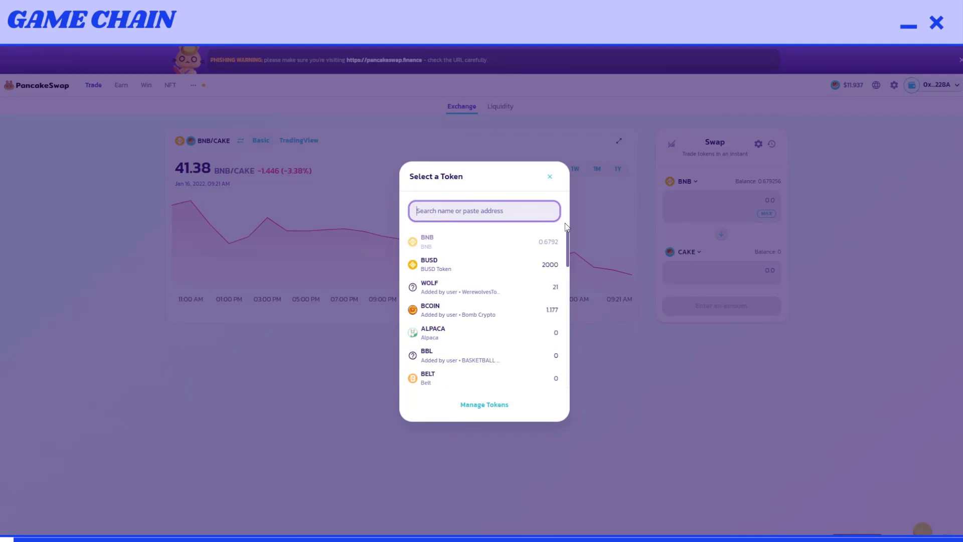
text(usdt)
click(516, 246)
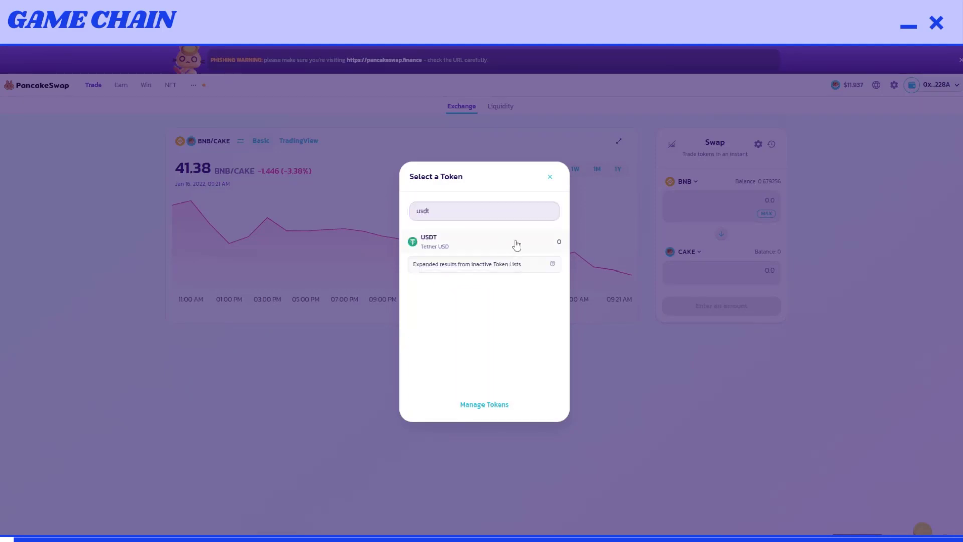
Swap BNB for 200 USDT, approve the transaction in MetaMask and dismiss the confirmation
click(759, 271)
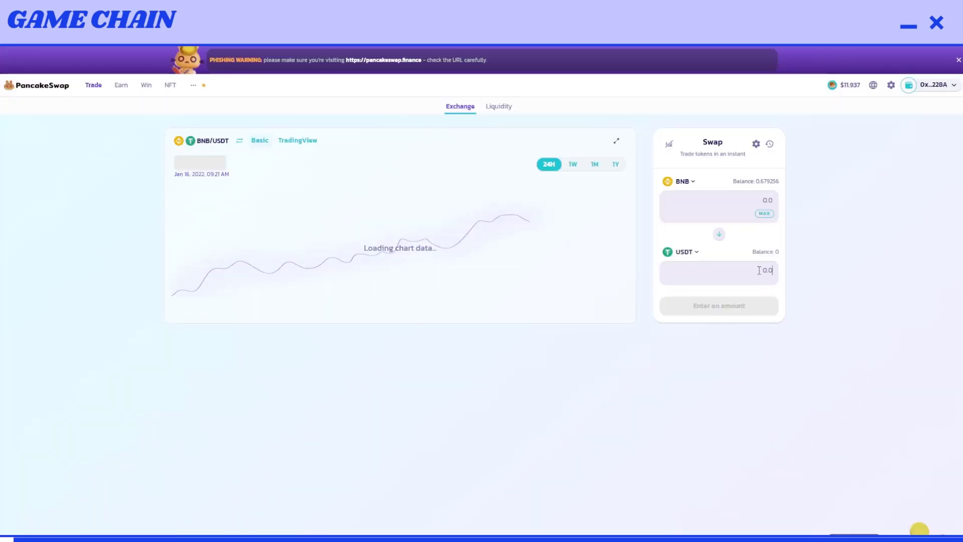
text(200)
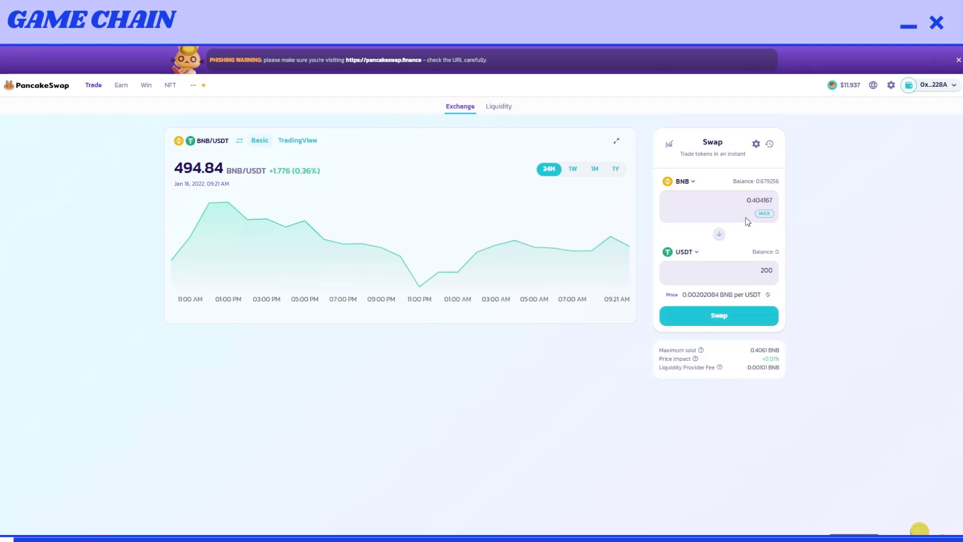
click(709, 319)
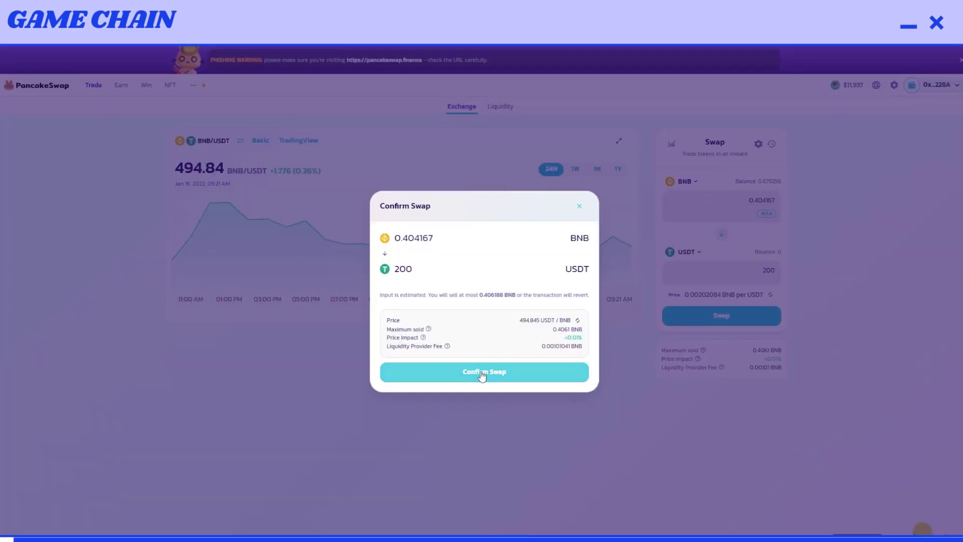
click(484, 372)
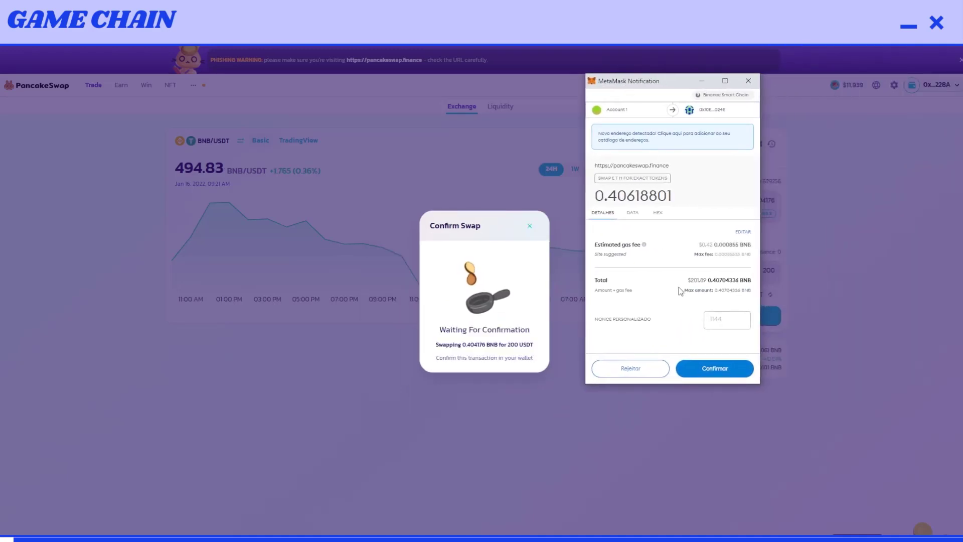
click(705, 368)
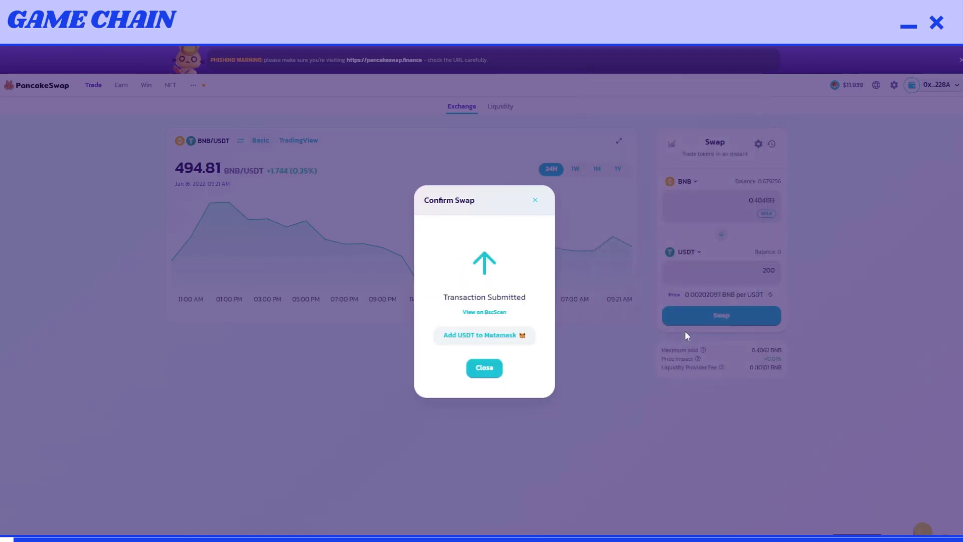
click(484, 368)
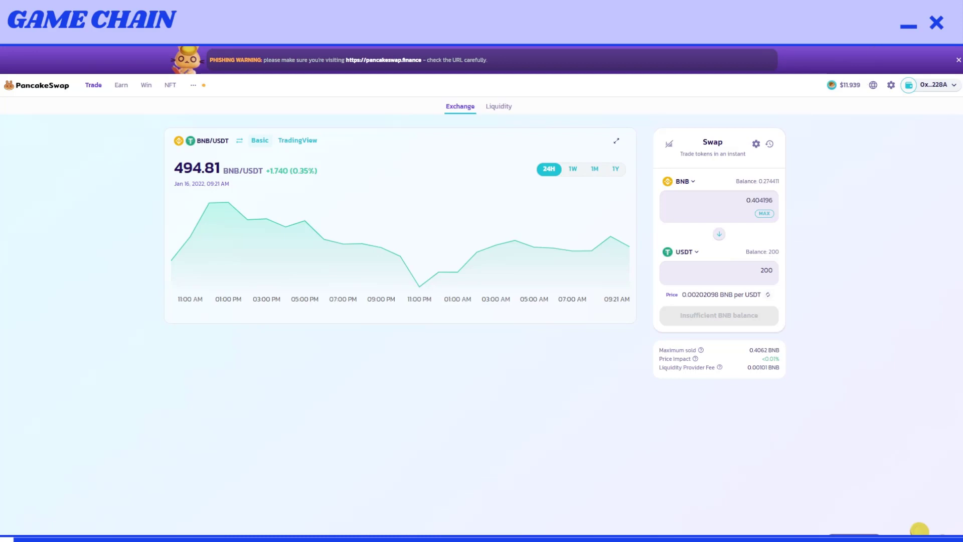
Switch to Binance, open the Fiat e Spot wallet and start a deposit of USDT
key(alt+shift+m)
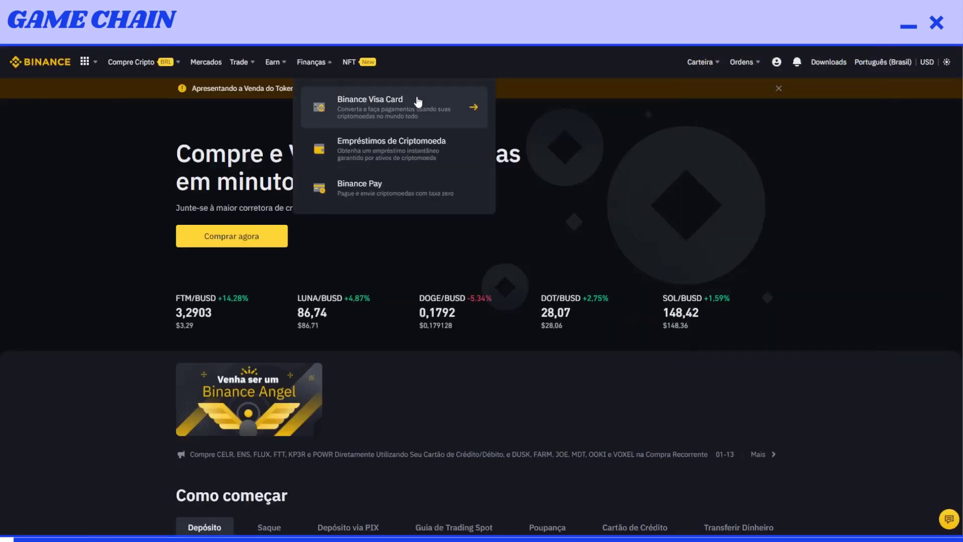
mouse_move(700, 62)
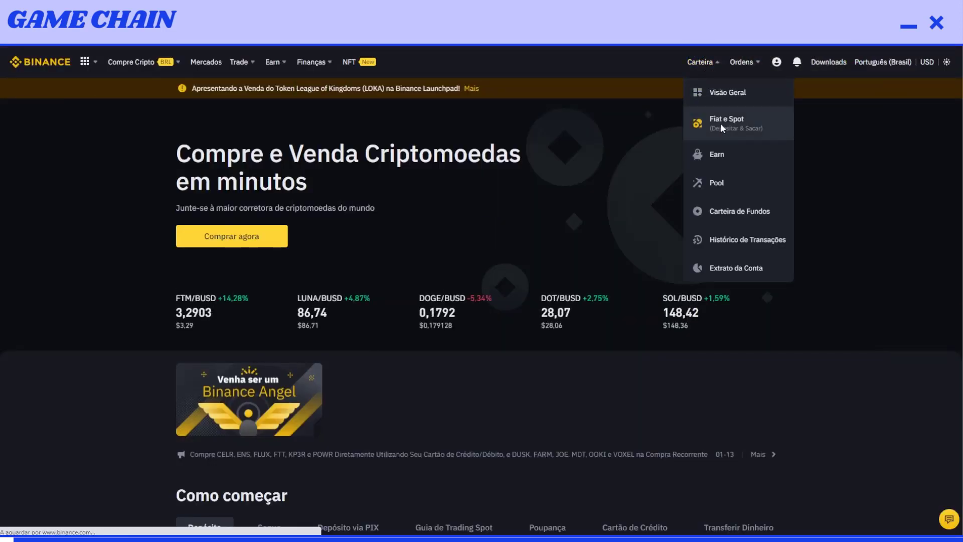
click(722, 125)
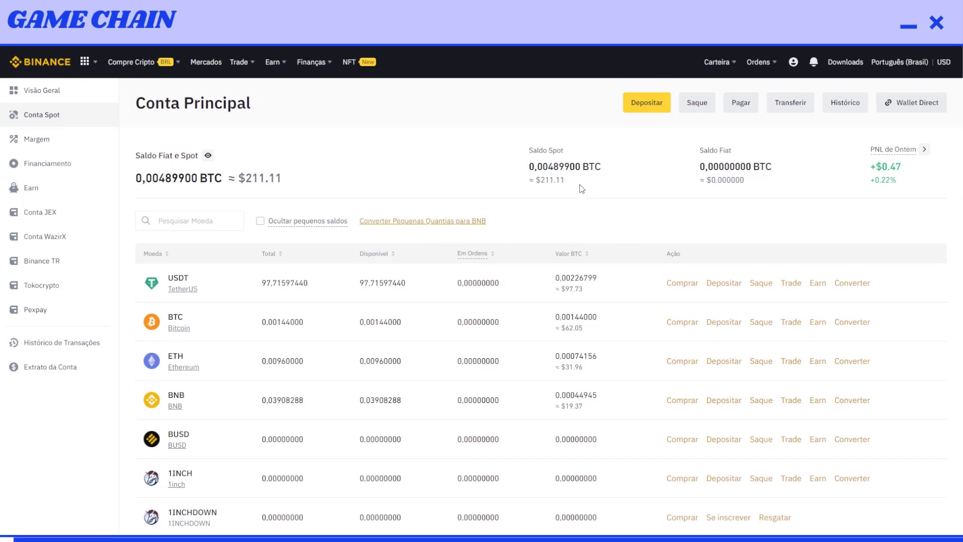
drag(553, 183, 545, 185)
click(729, 284)
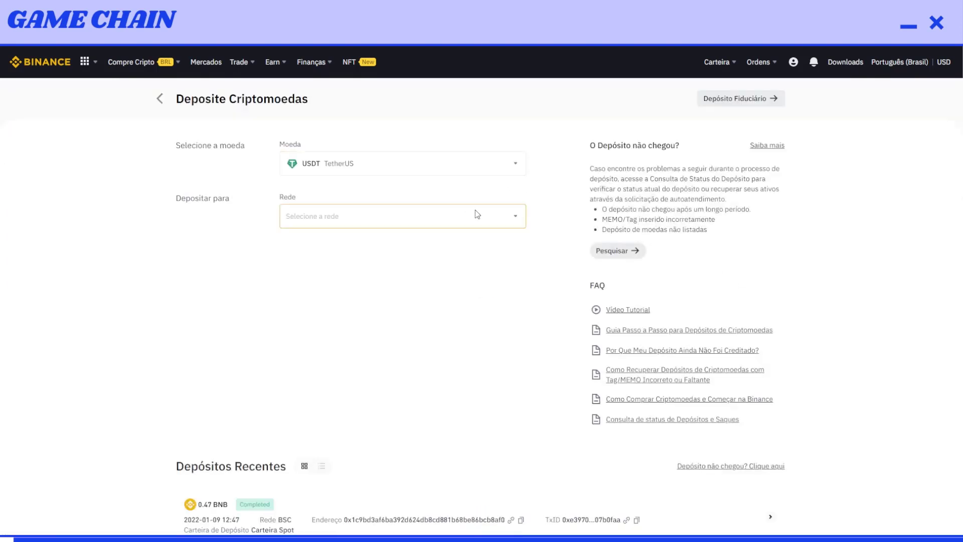
Choose BSC Binance Smart Chain (BEP20) as the deposit network and copy the USDT deposit address
click(477, 215)
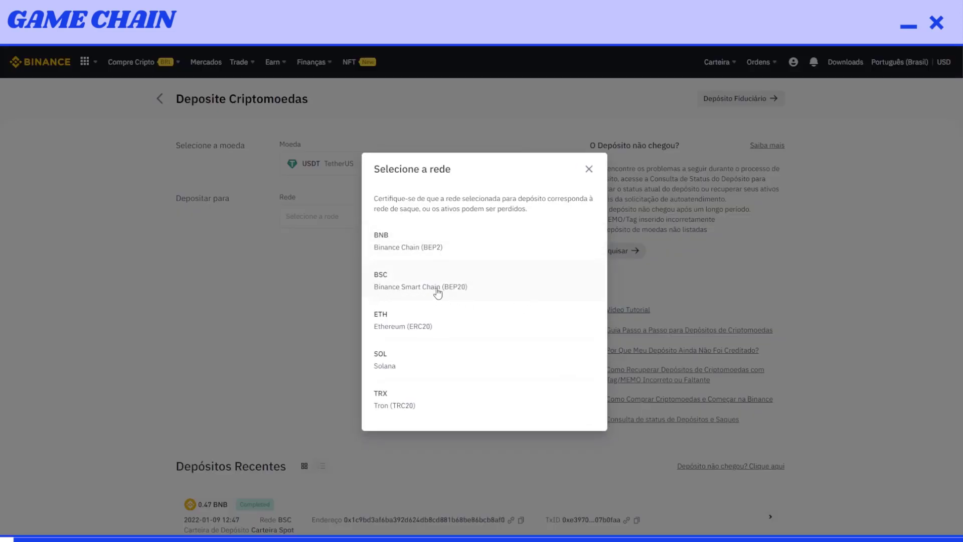
click(460, 290)
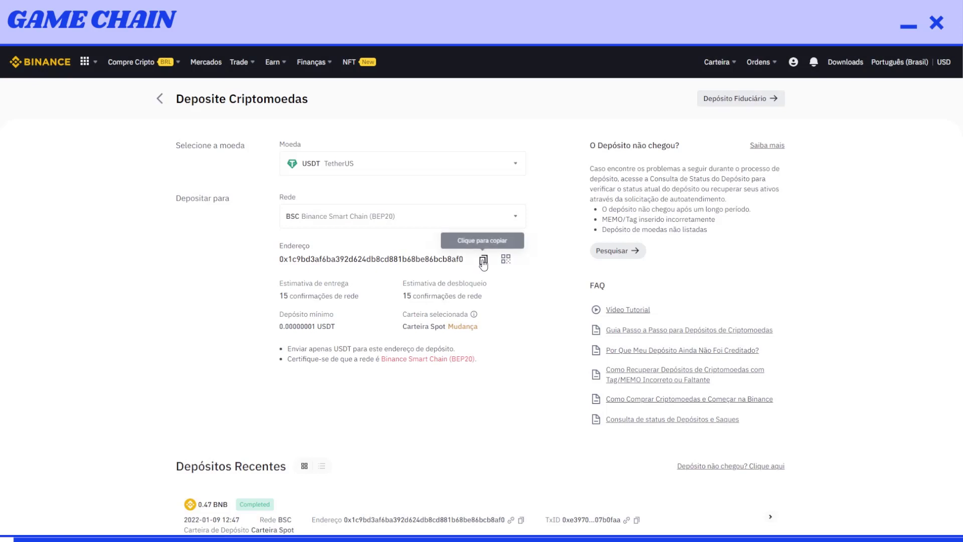
click(483, 260)
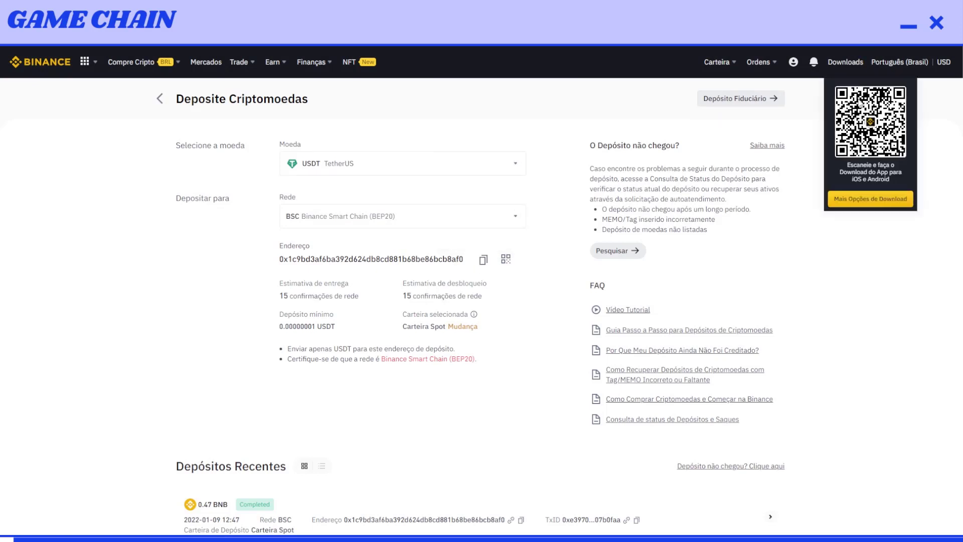
Prepare a MetaMask transfer of the maximum 200 USDT to the copied Binance deposit address
click(867, 49)
click(757, 208)
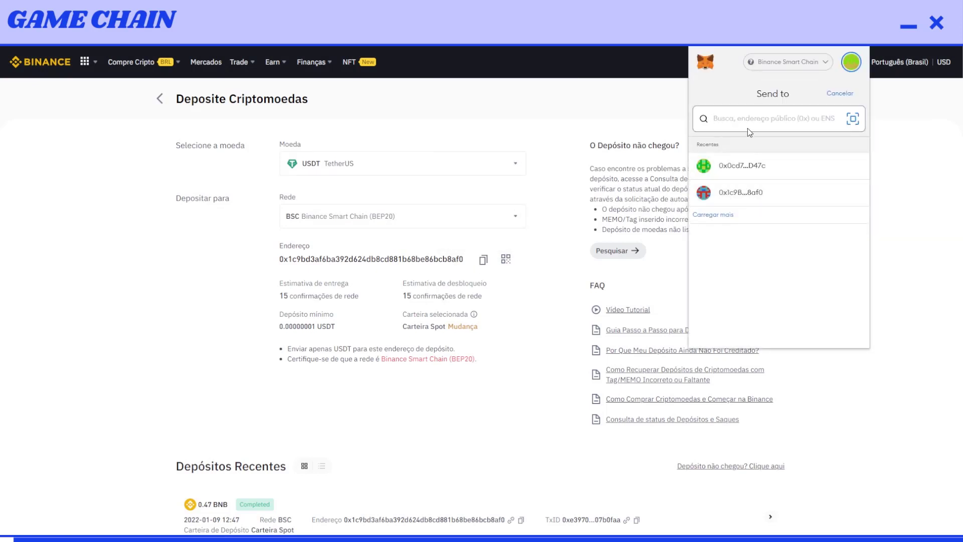
key(ctrl+v)
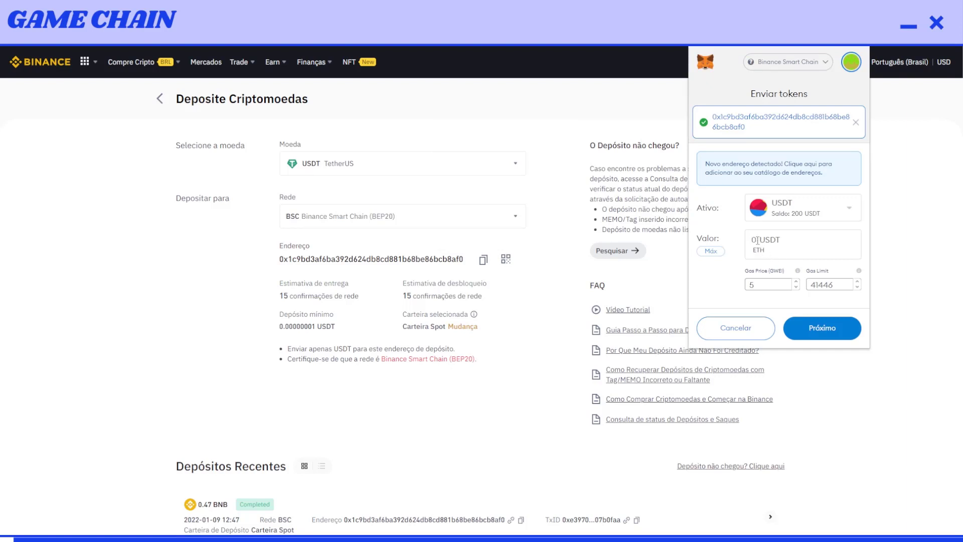
click(710, 251)
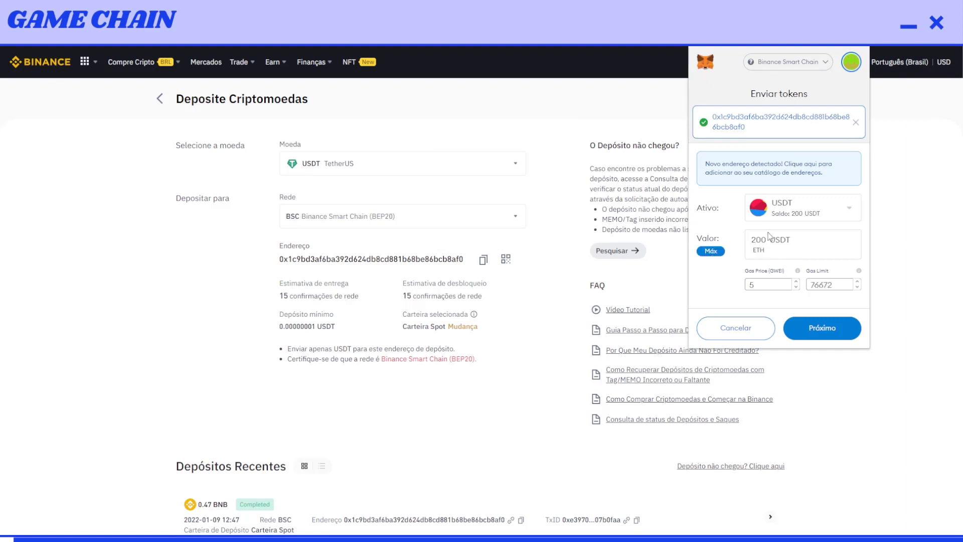
click(813, 330)
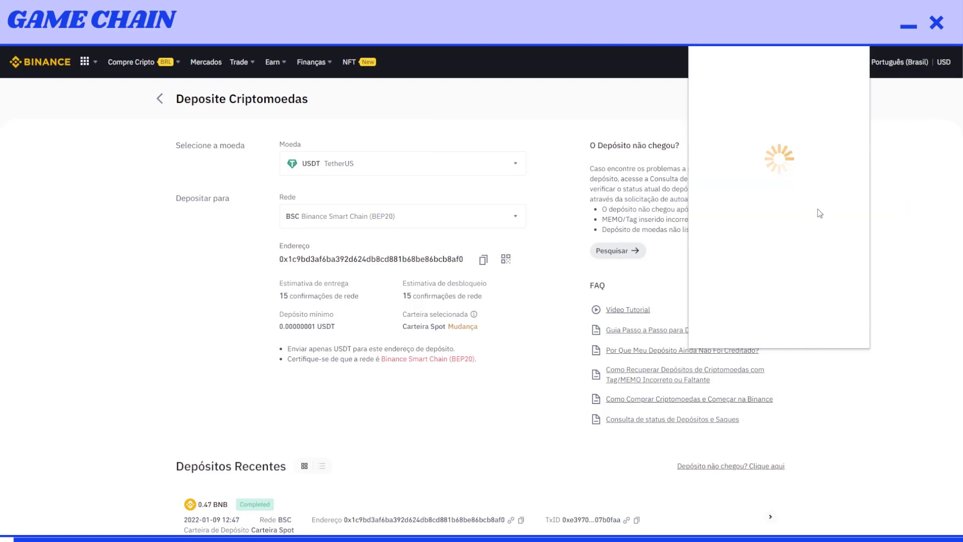
Review the estimated gas fee and total of the 200 USDT transfer, and confirm the transaction
scroll(820, 210, down, 1)
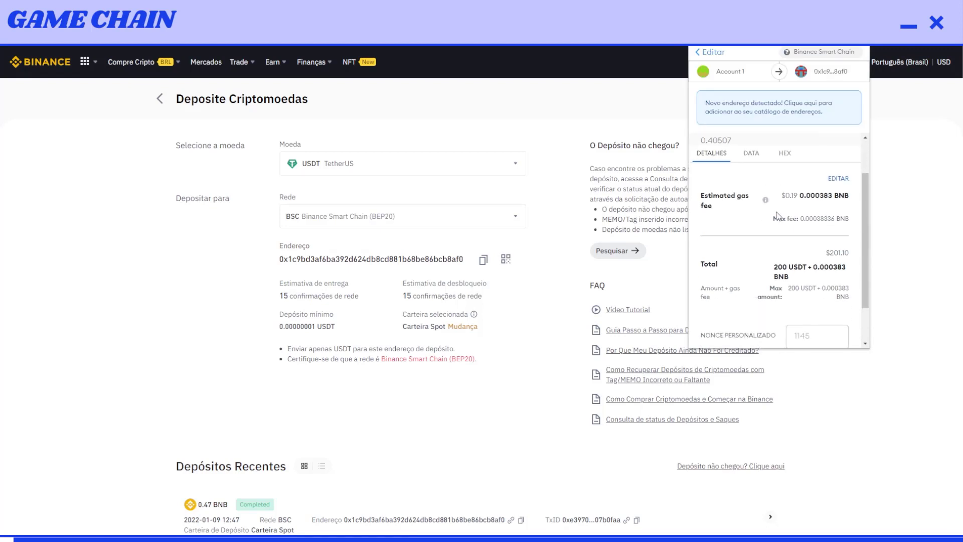
scroll(795, 218, up, 1)
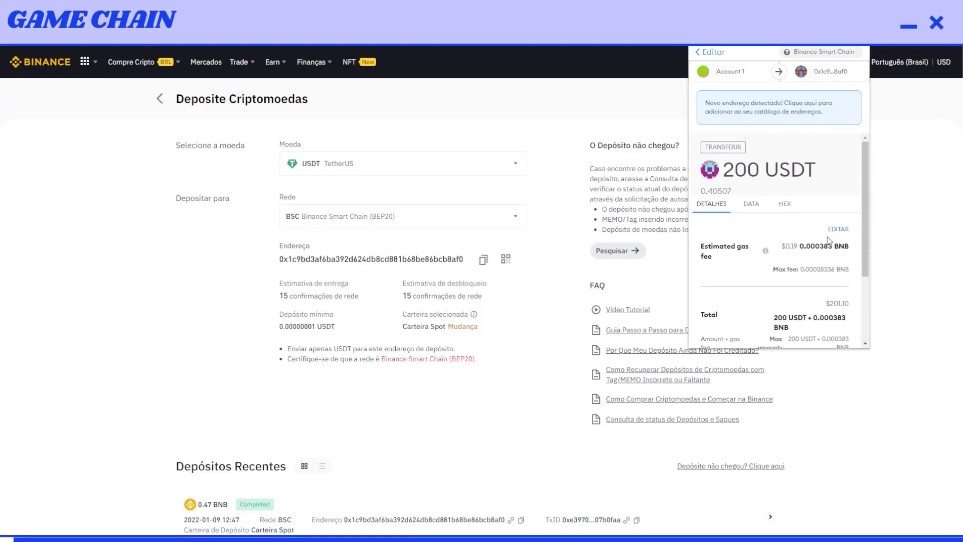
scroll(827, 239, down, 1)
scroll(767, 250, up, 1)
scroll(806, 172, down, 1)
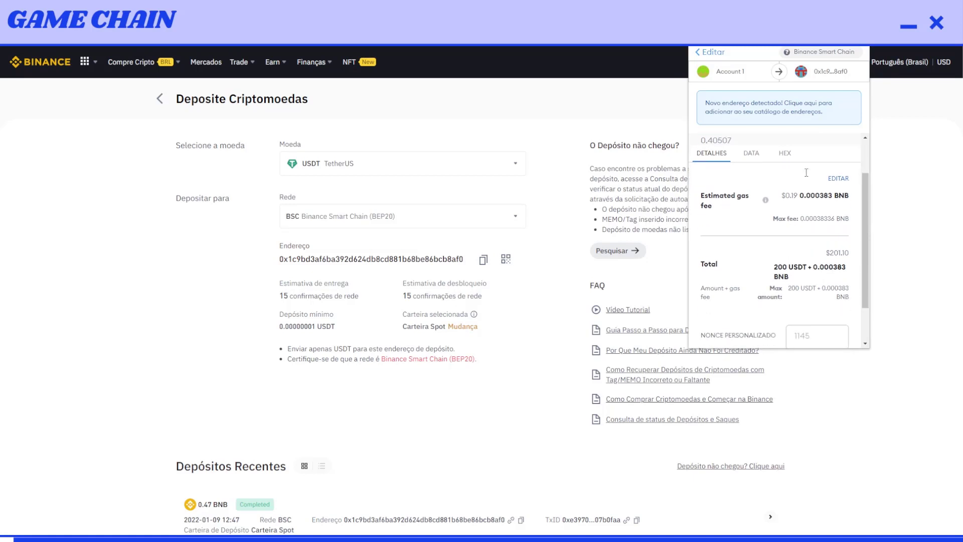
scroll(806, 175, down, 1)
click(806, 326)
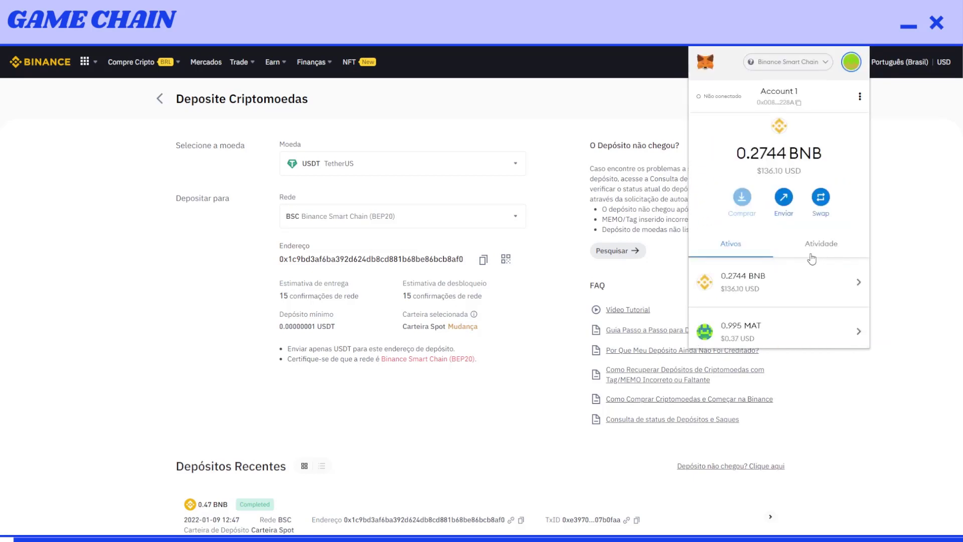
Check the wallet's assets and activity in MetaMask and open the details of the USDT transfer
scroll(807, 259, down, 5)
scroll(808, 258, up, 5)
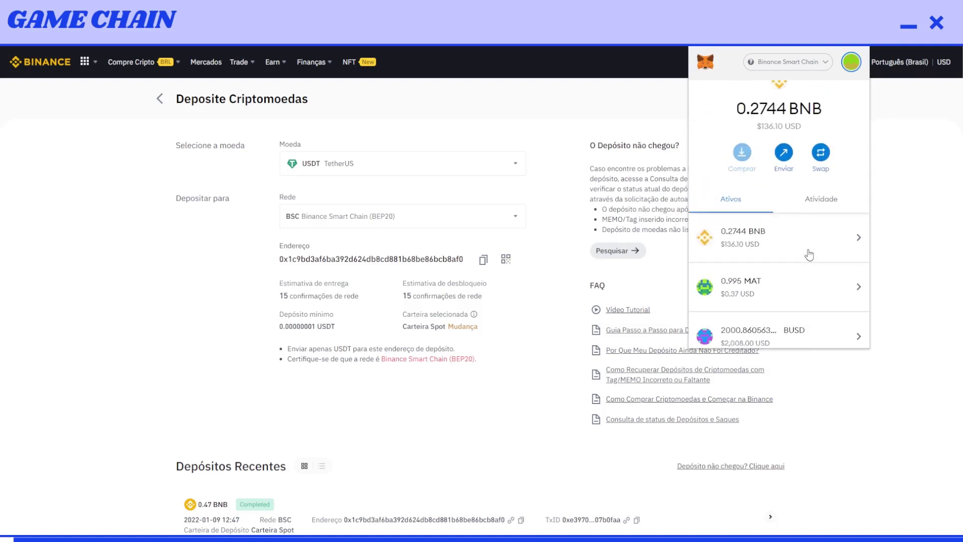
click(825, 251)
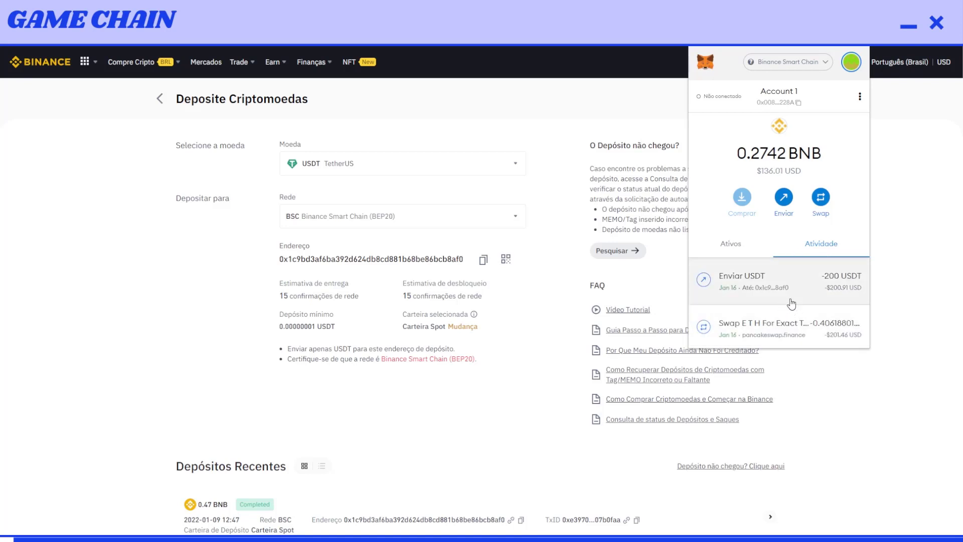
click(770, 244)
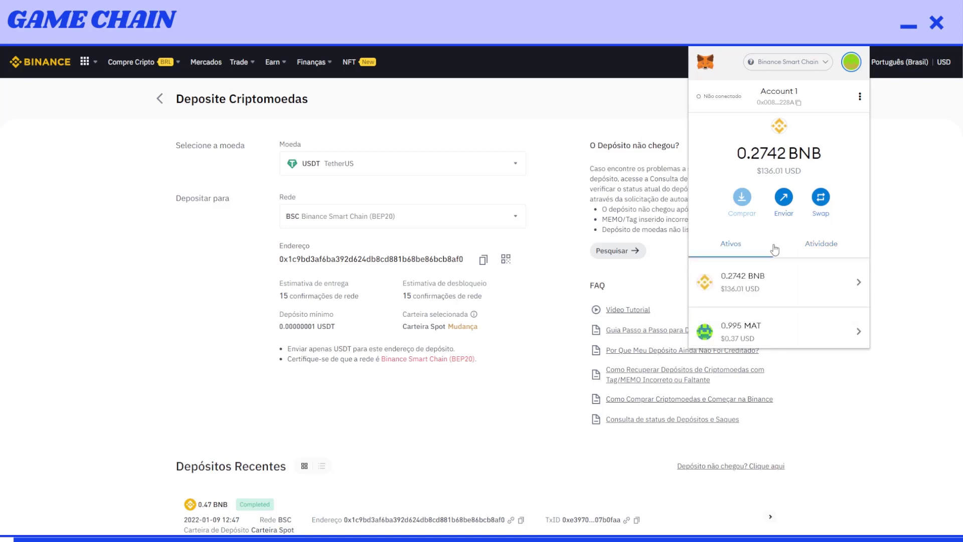
click(827, 244)
click(799, 284)
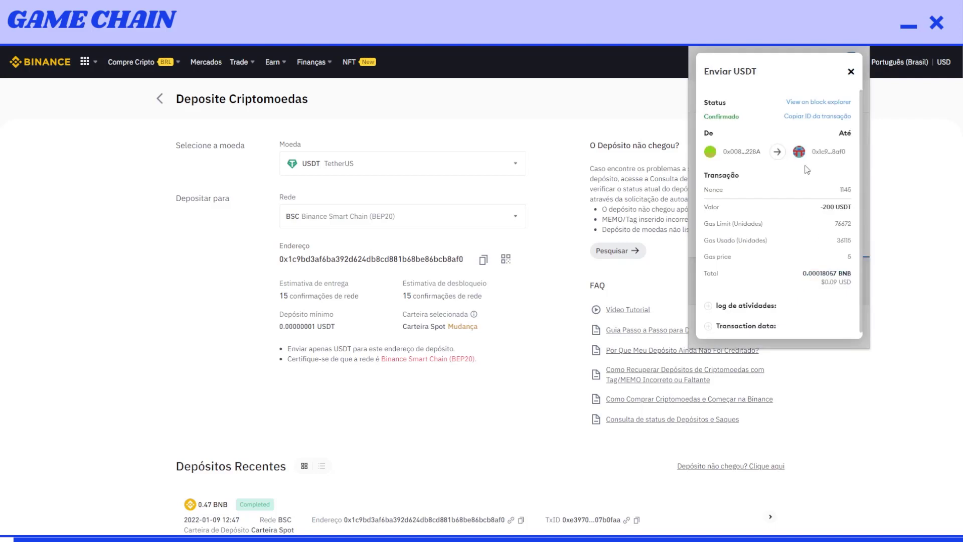
Return to the Binance spot account balances and open the Clássico trading interface
click(133, 210)
click(160, 98)
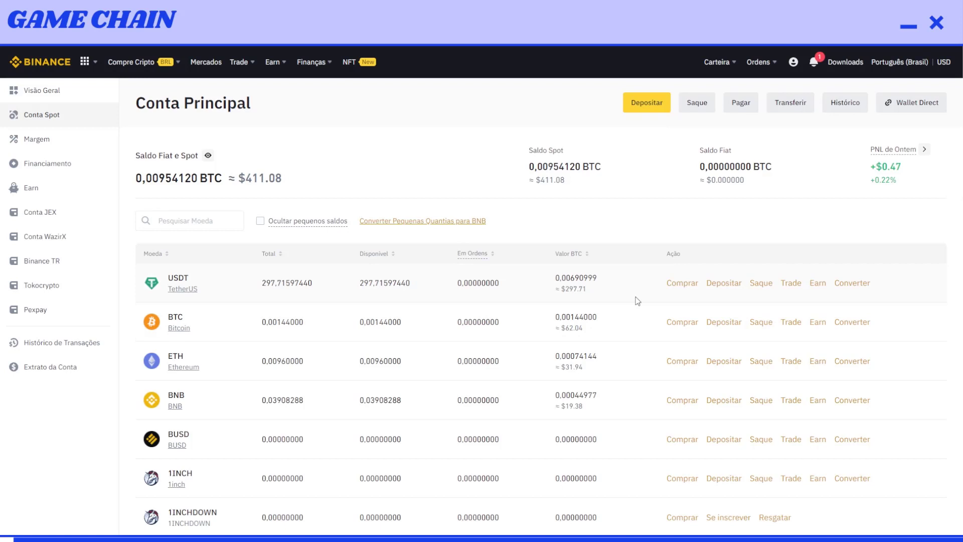
mouse_move(240, 62)
click(206, 63)
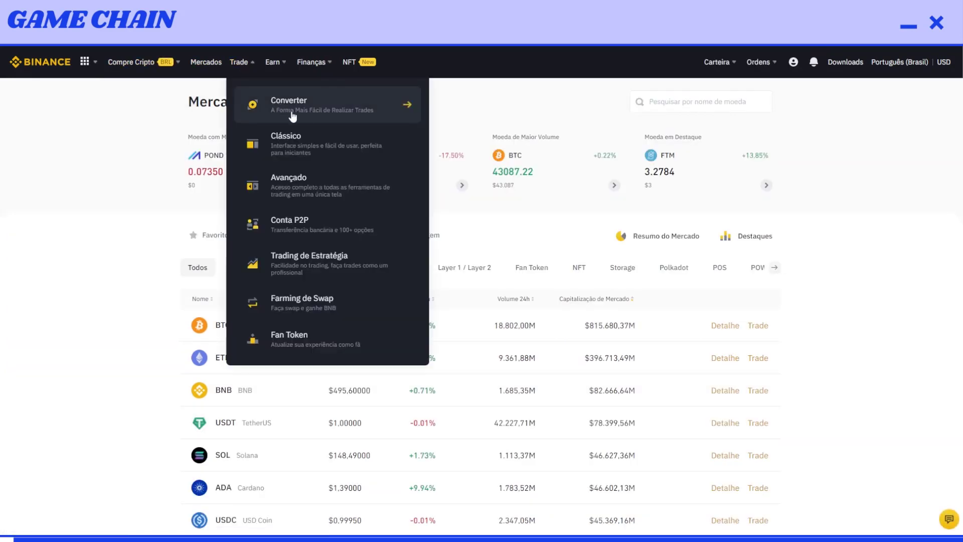
click(318, 143)
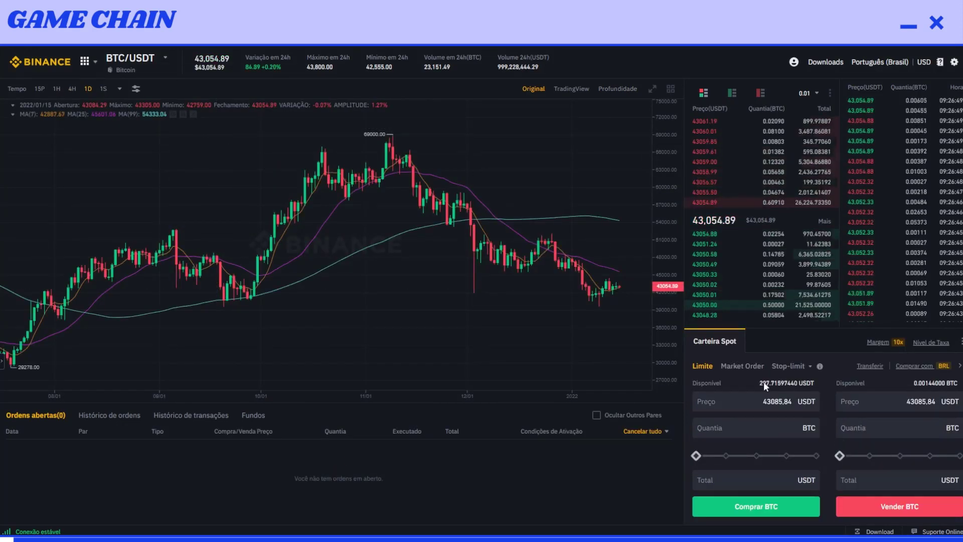
click(786, 419)
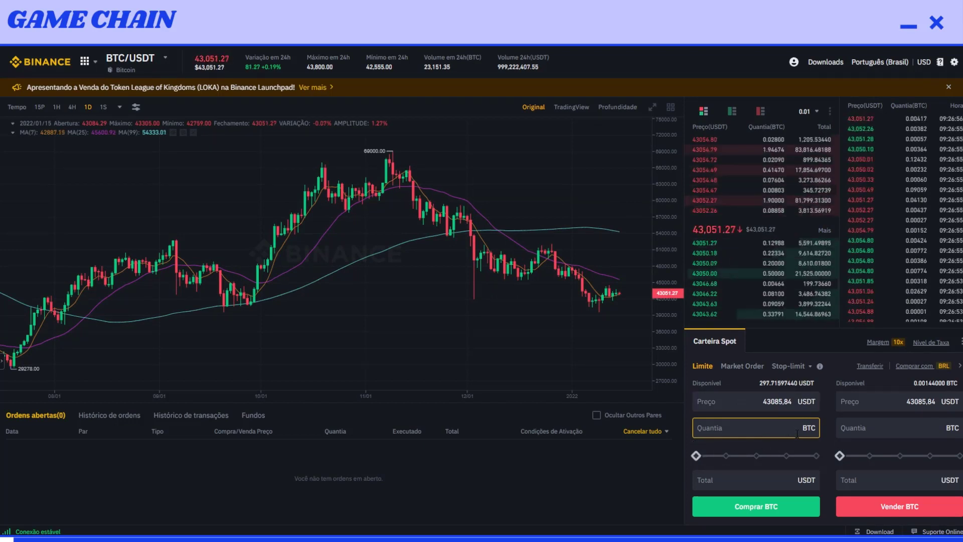
click(767, 484)
text(60)
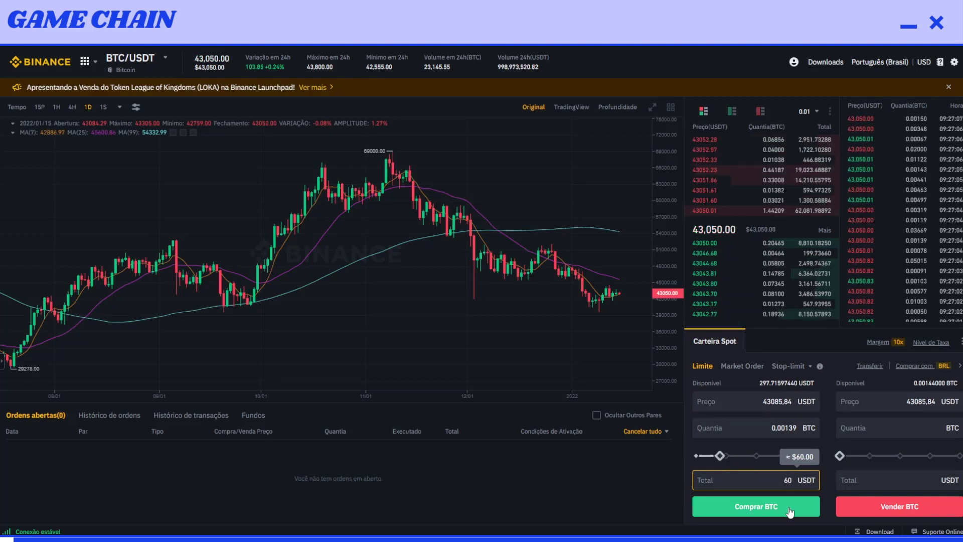
Place a market order to buy BTC for a total of 60 USDT
click(743, 366)
click(768, 455)
text(60)
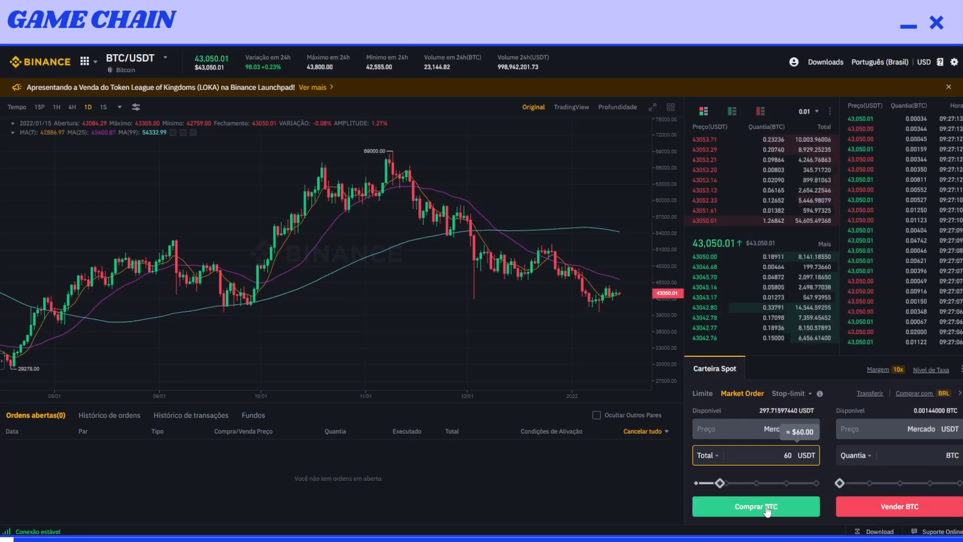
click(717, 504)
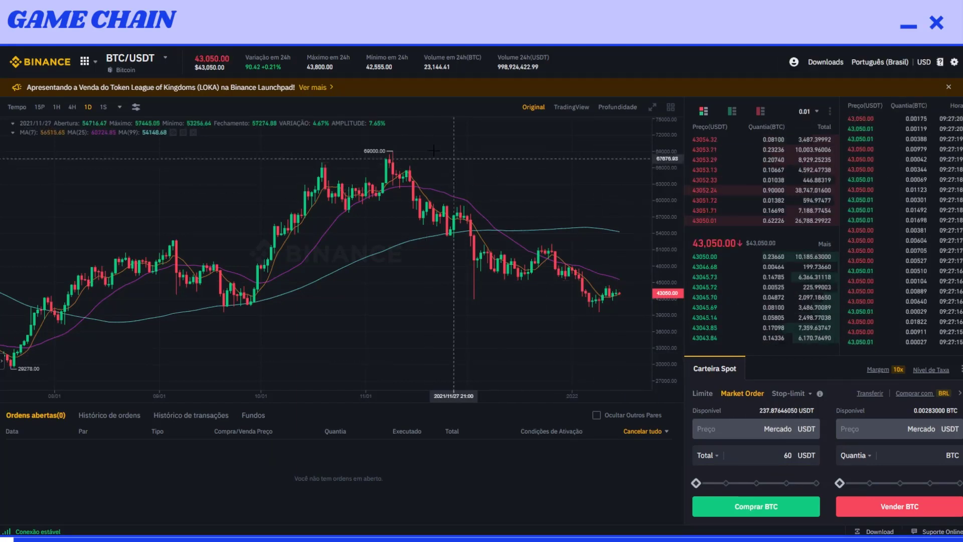
Switch to the ETH/USDT pair and place a market order to buy ETH for a total of 30 USDT
mouse_move(137, 63)
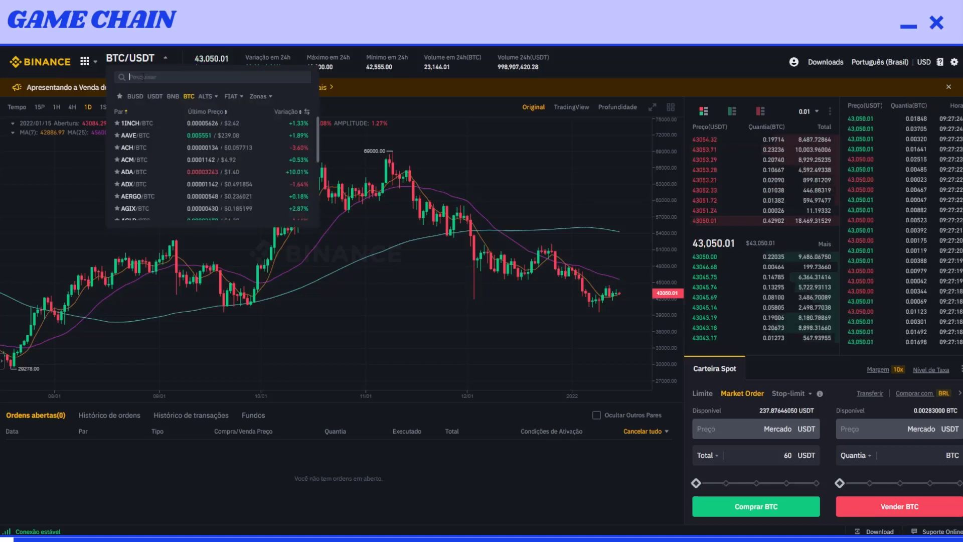
click(143, 77)
text(eth)
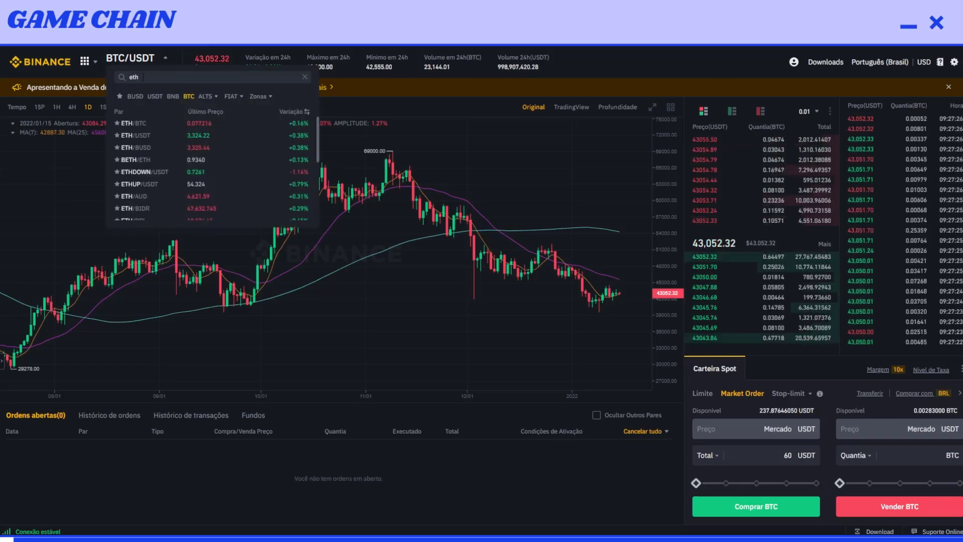
click(144, 143)
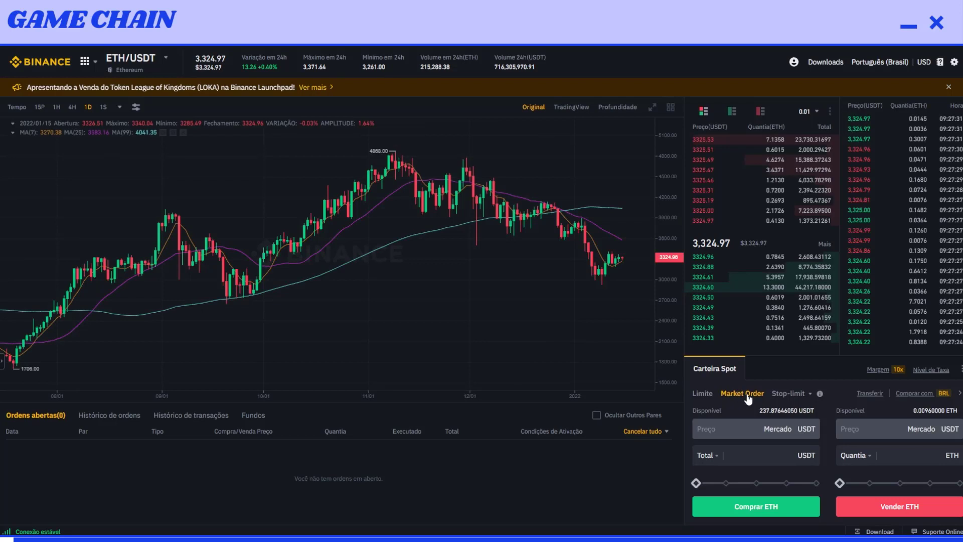
click(755, 455)
text(30)
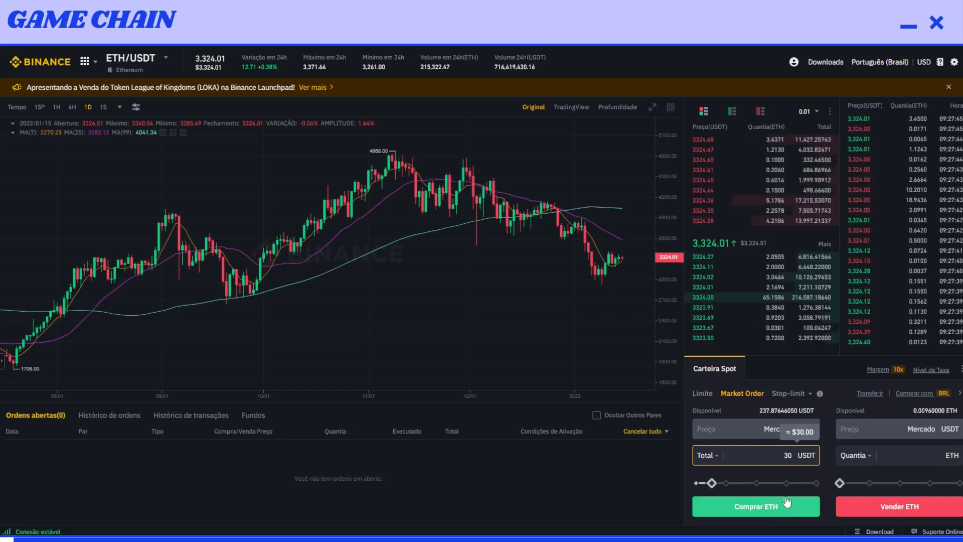
click(756, 506)
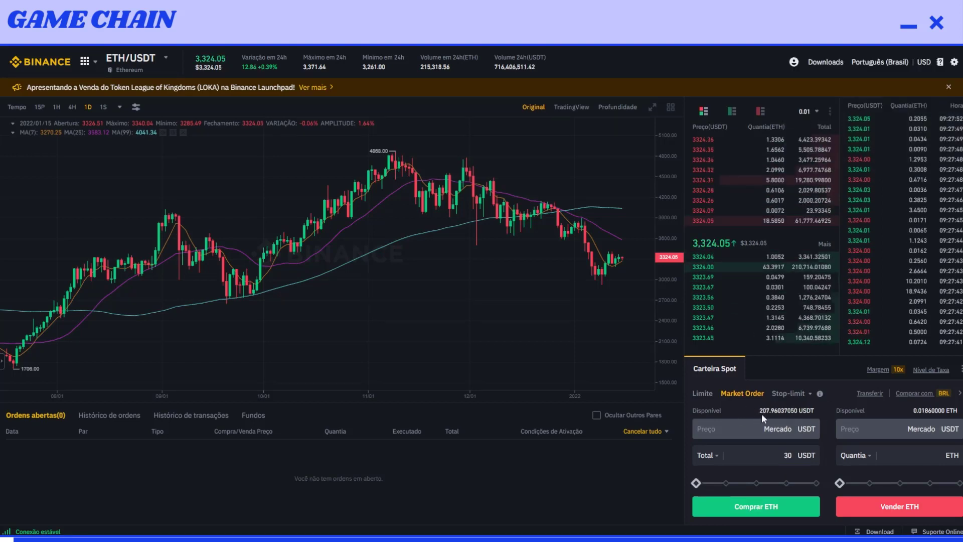
Search the trading pairs for bnb and switch the market to BNB/USDT
mouse_move(131, 59)
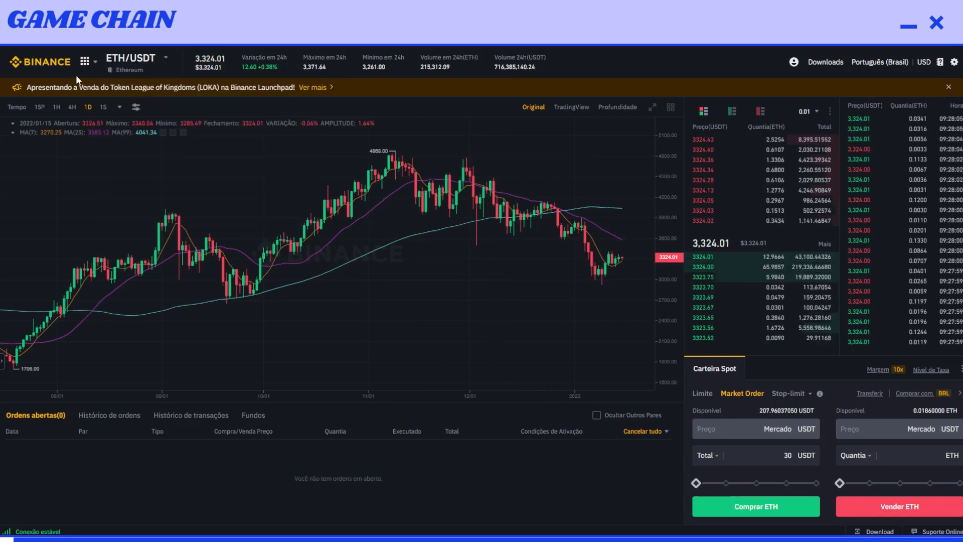
double_click(133, 77)
text(b)
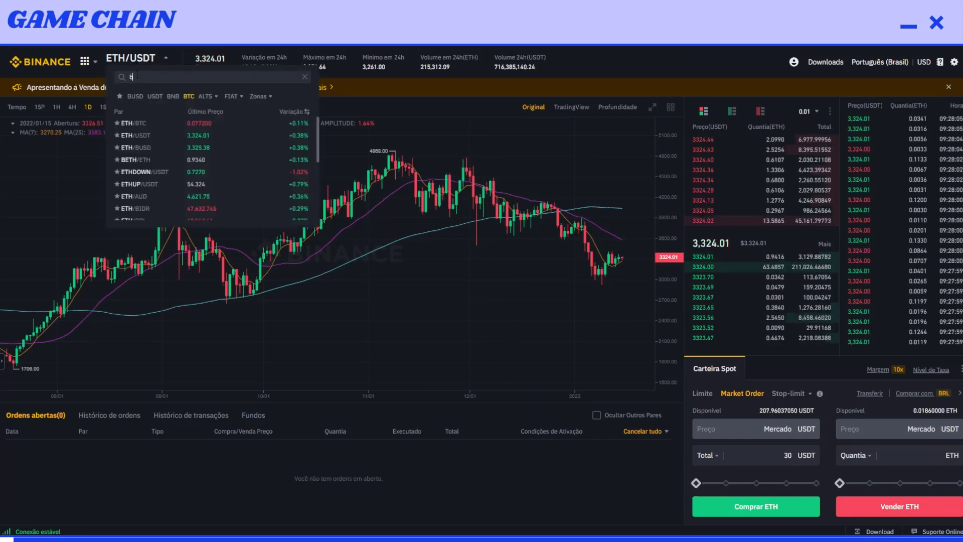
text(nb)
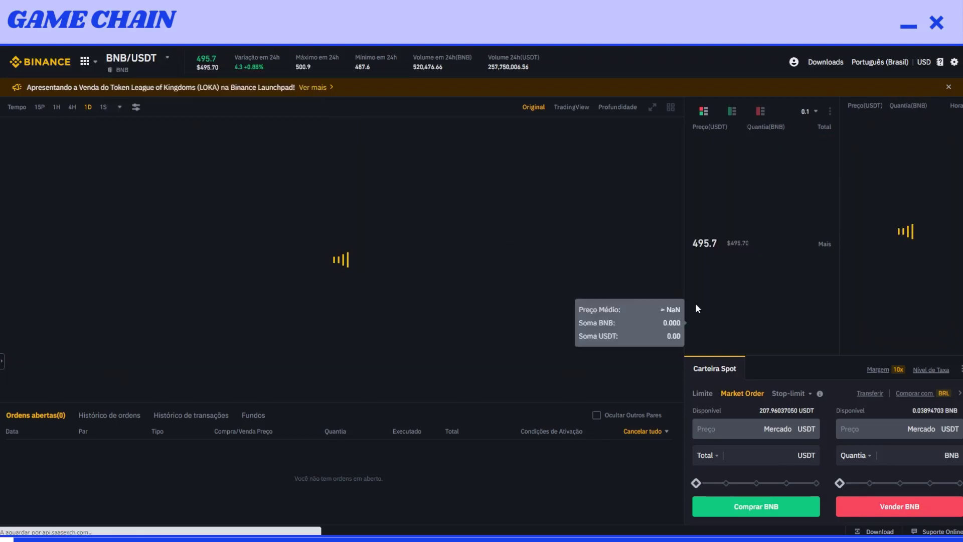
click(136, 137)
Try to place a market order to buy BNB for a total of 7 USDT
text(10)
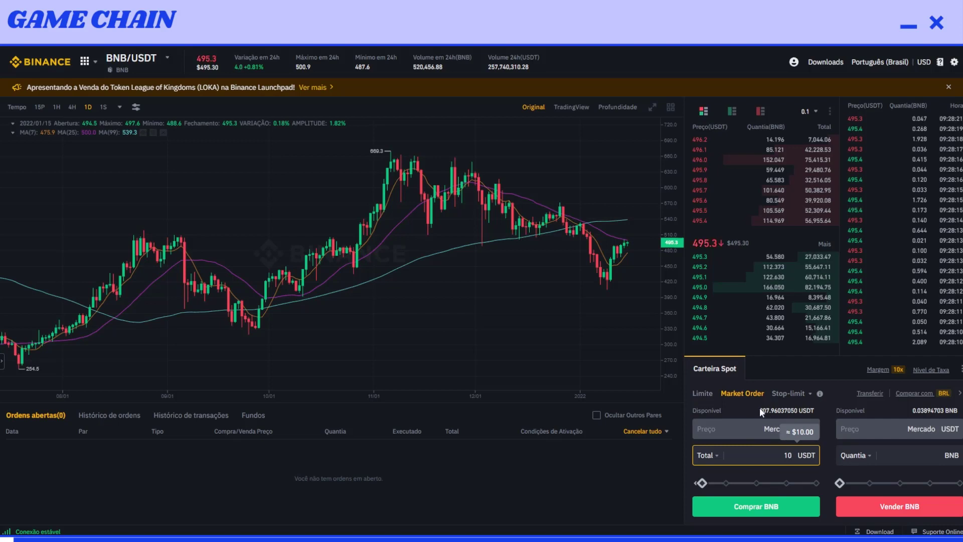
key(BackSpace)
key(BackSpace)
text(7)
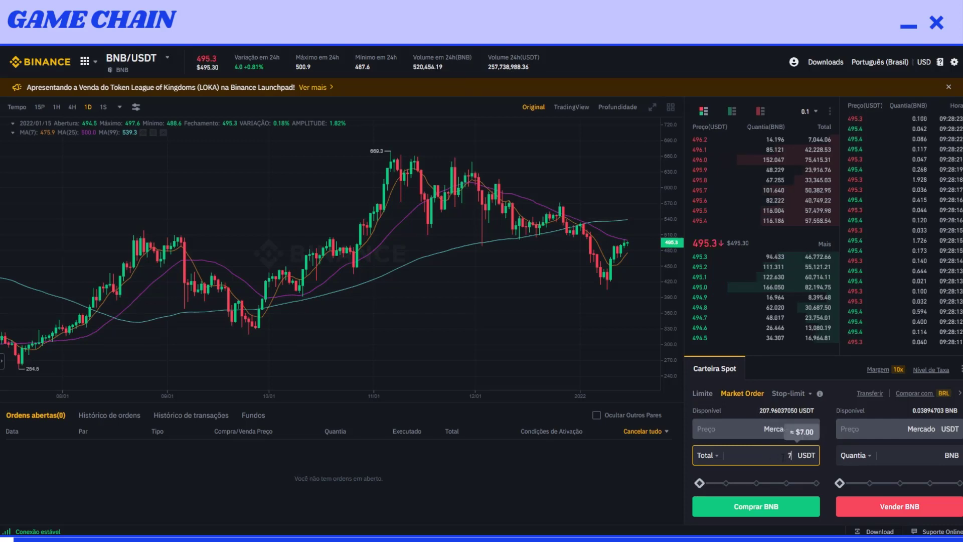
click(756, 506)
Place a market order to buy BNB for a total of 10 USDT
double_click(789, 454)
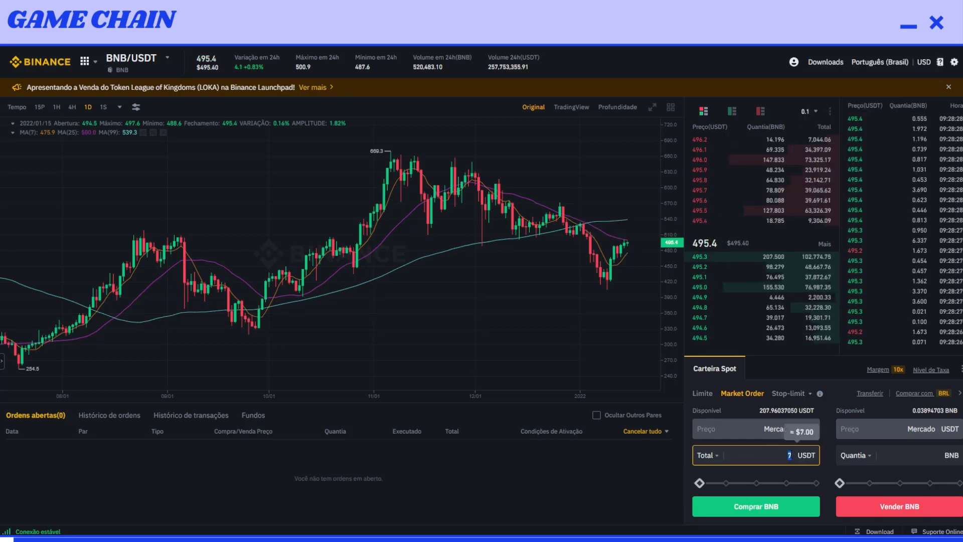
text(10)
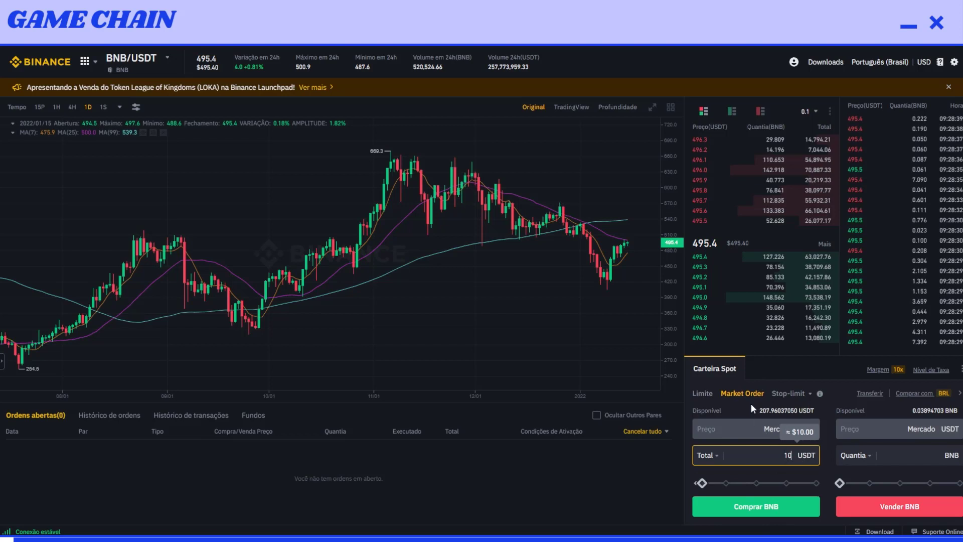
click(742, 506)
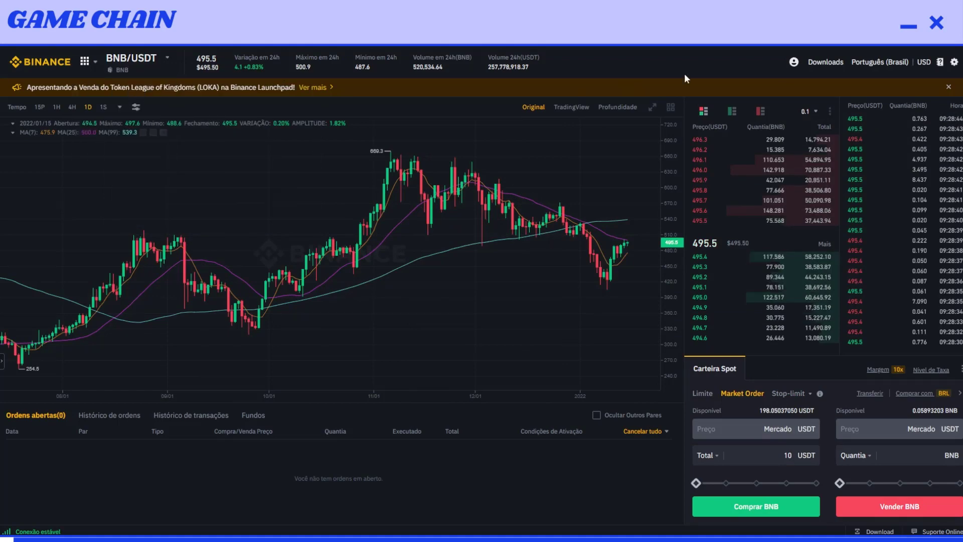
Return to the Fiat e Spot account to check the coin balances, and open the MetaMask wallet
click(63, 68)
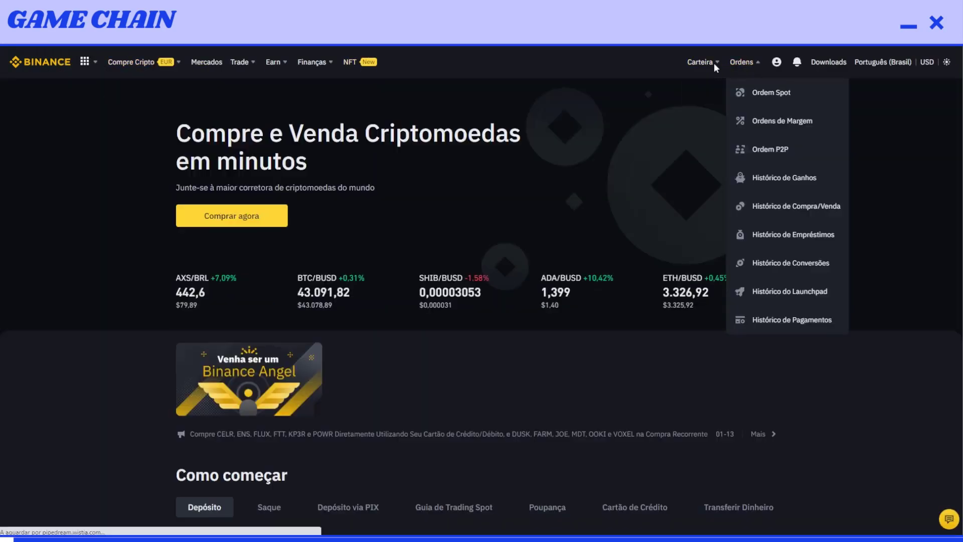
mouse_move(714, 62)
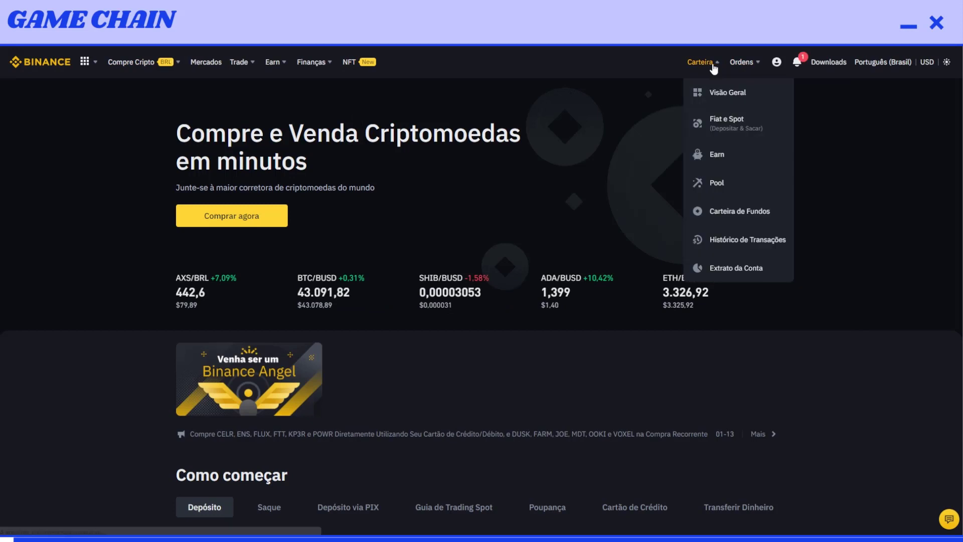
click(730, 125)
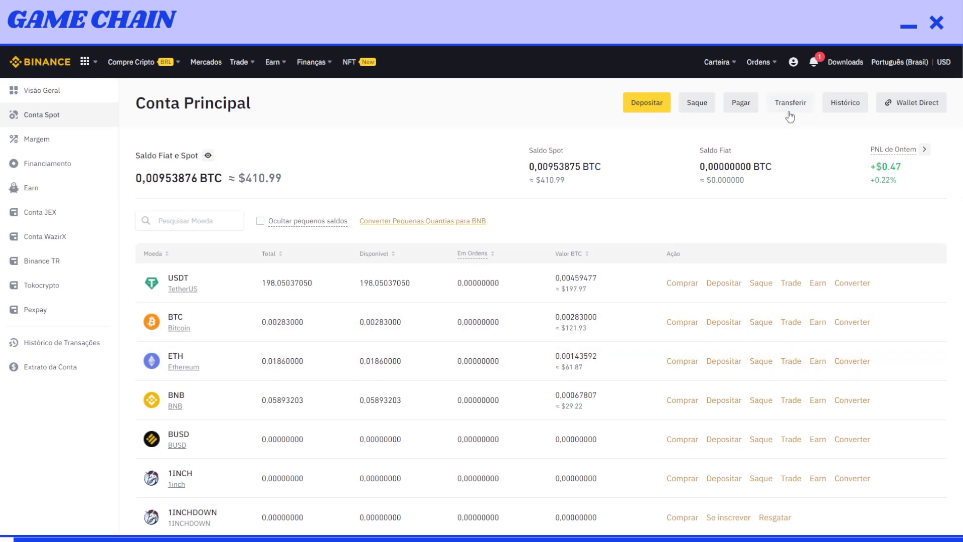
key(alt+shift+m)
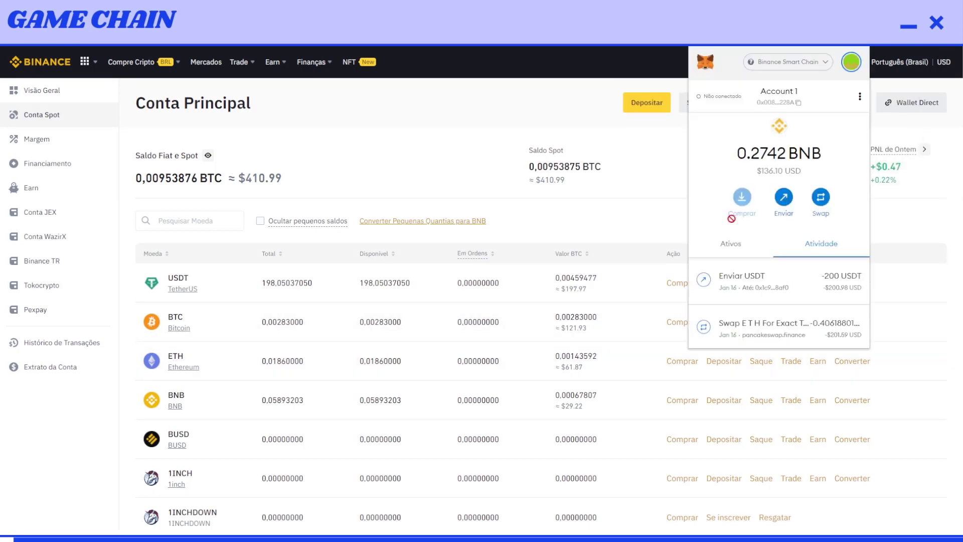